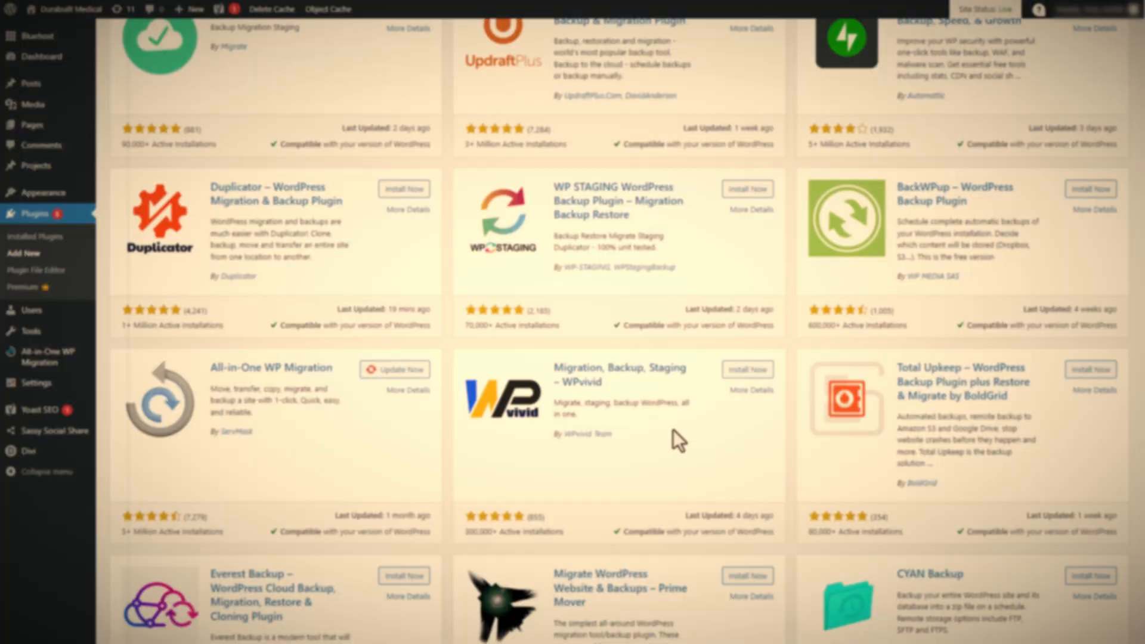
Look over the cPanel file and database tools, opening the File Manager for the hosting account
scroll(673, 429, down, 4)
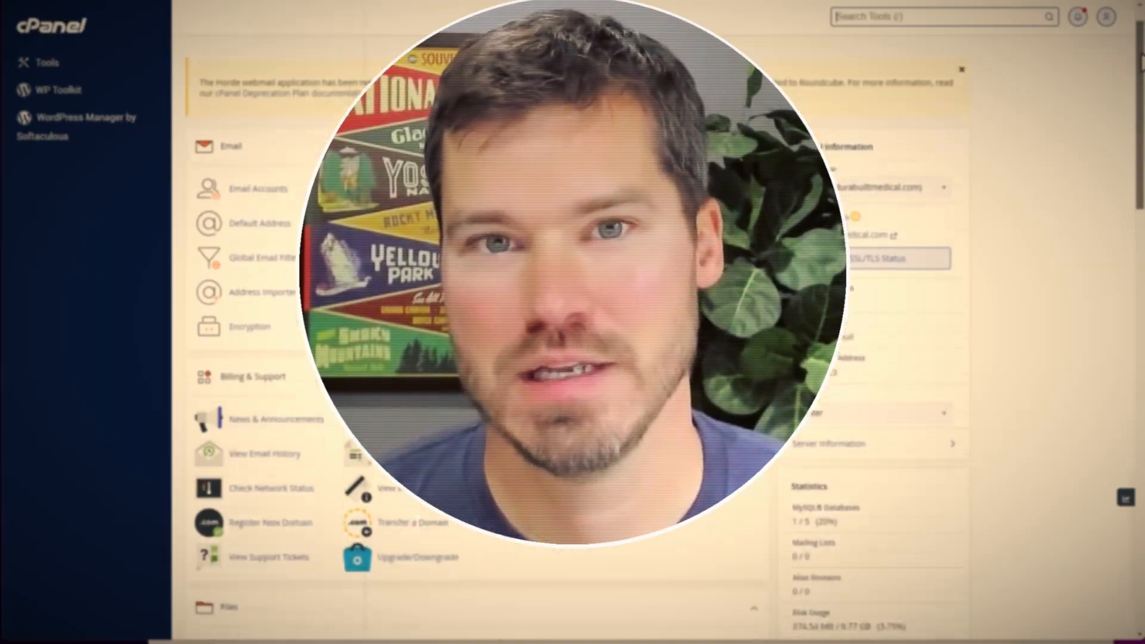
scroll(477, 328, down, 5)
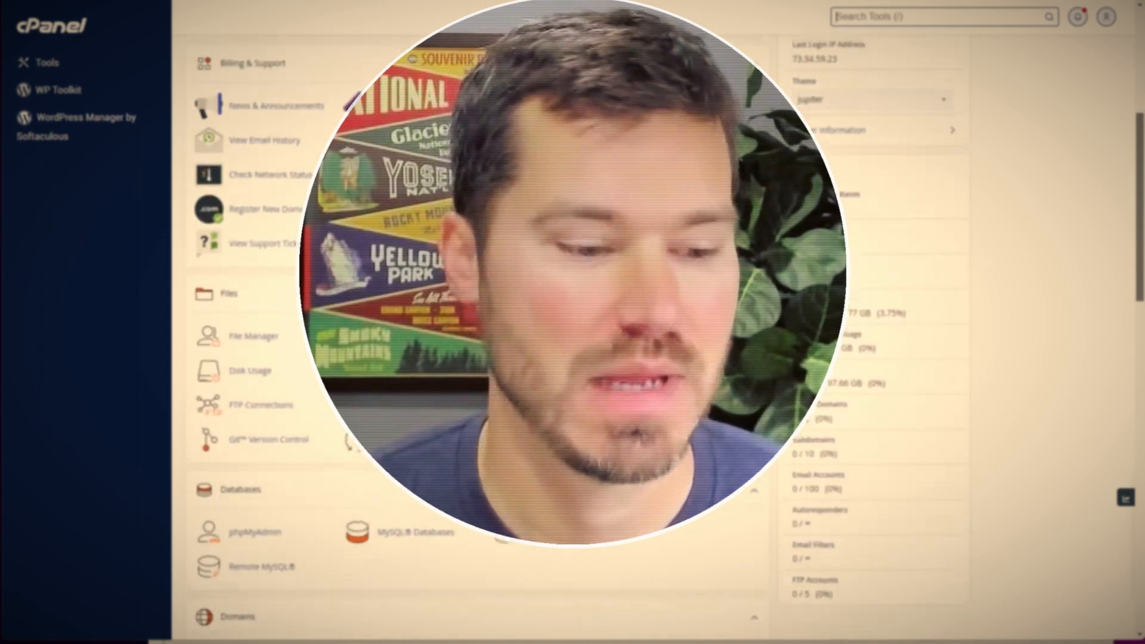
click(255, 334)
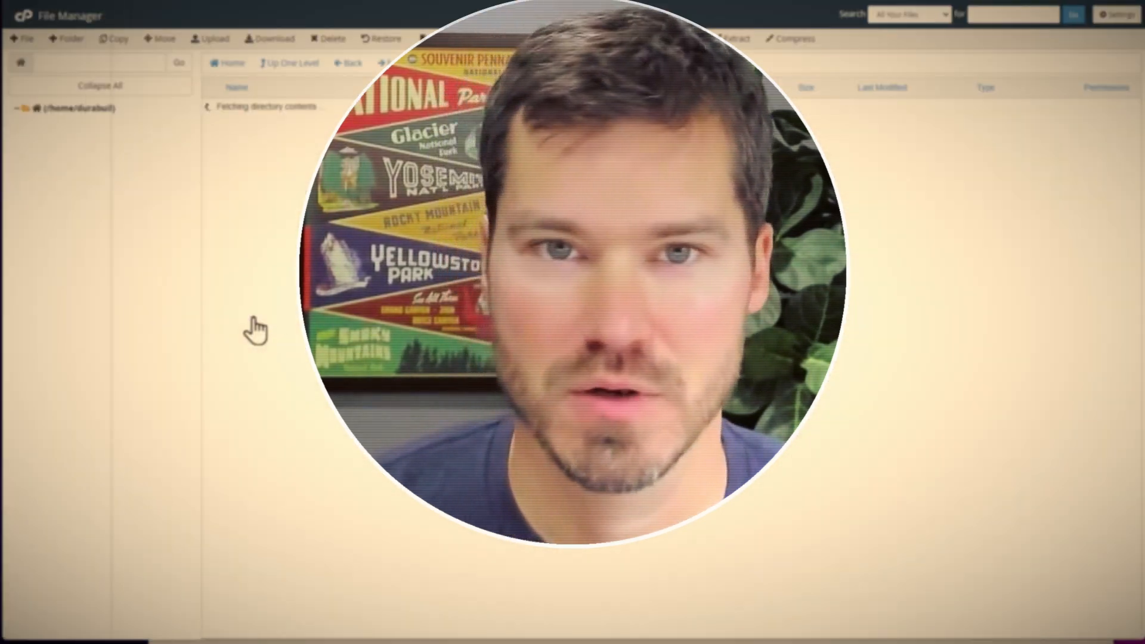
click(54, 174)
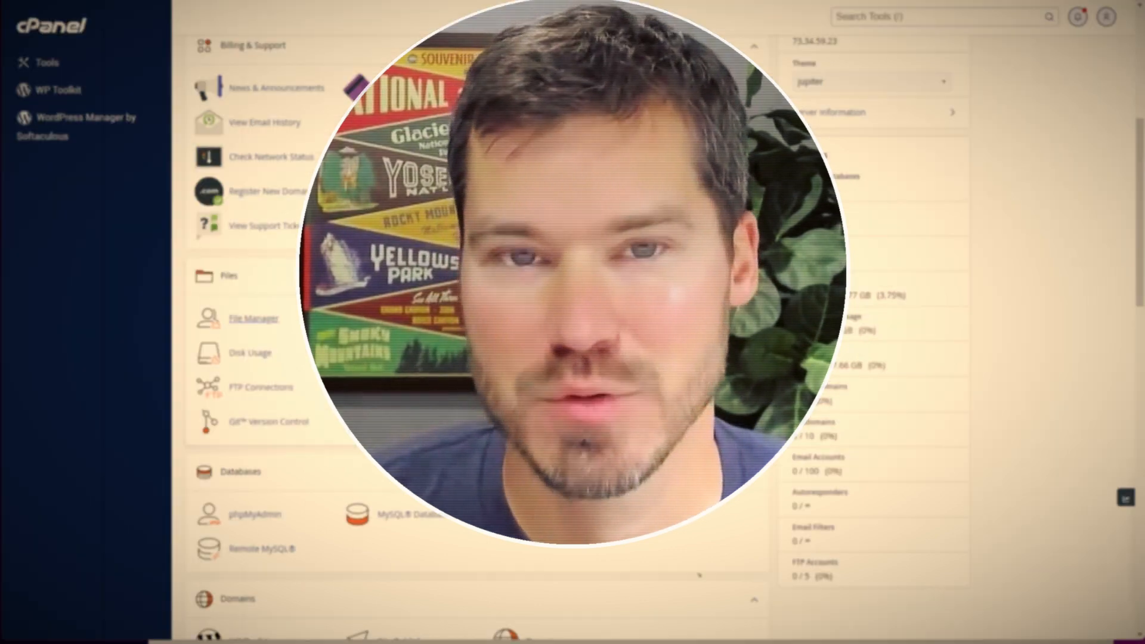
scroll(204, 289, down, 2)
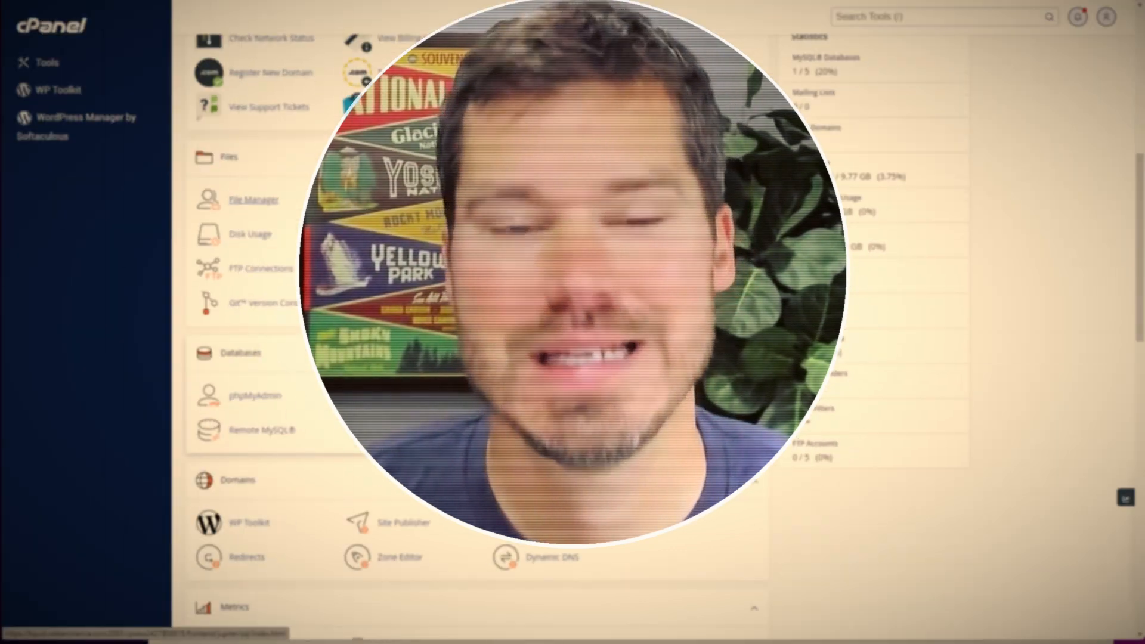
click(394, 395)
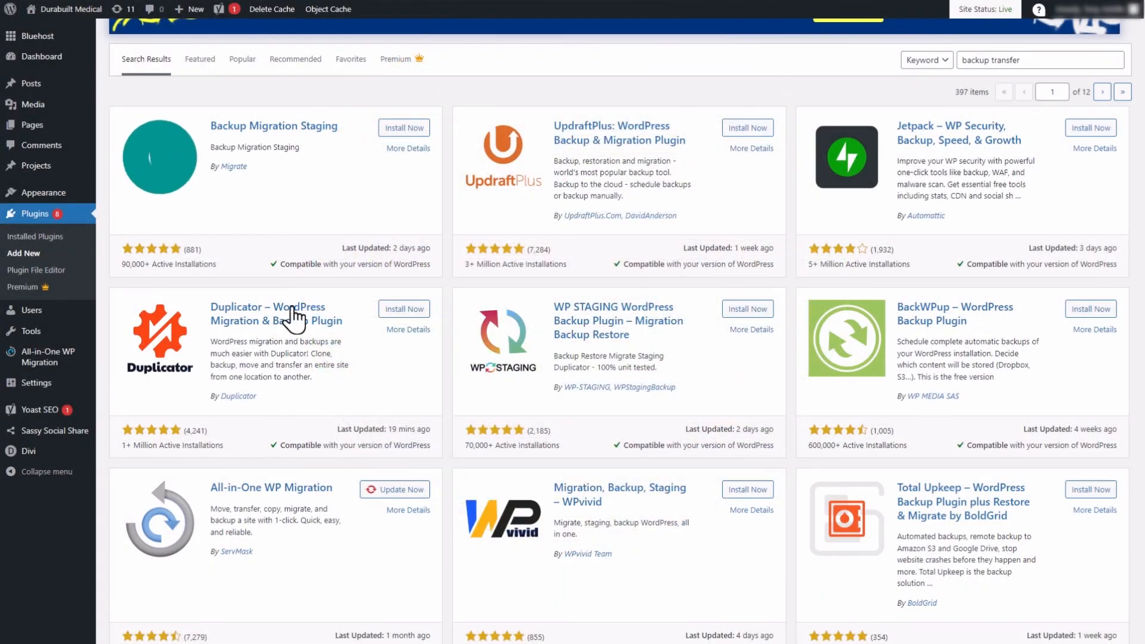
Review the plugins in the "backup transfer" search results and the BackWPup plugin's description page
scroll(928, 171, up, 3)
scroll(954, 172, down, 1)
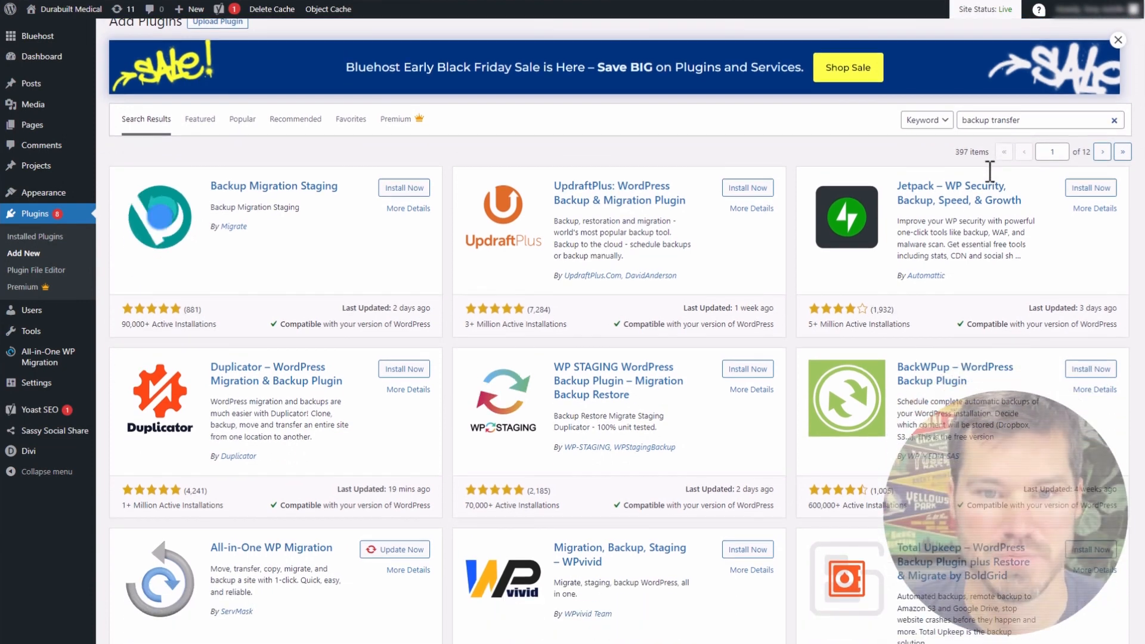
scroll(347, 238, down, 1)
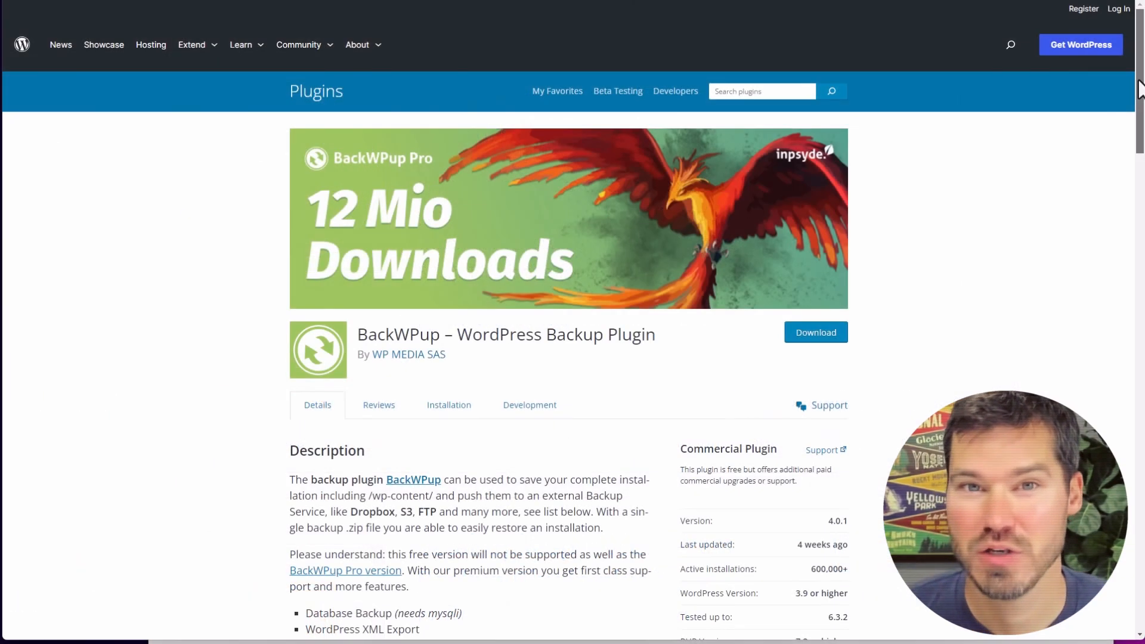
scroll(1141, 101, down, 2)
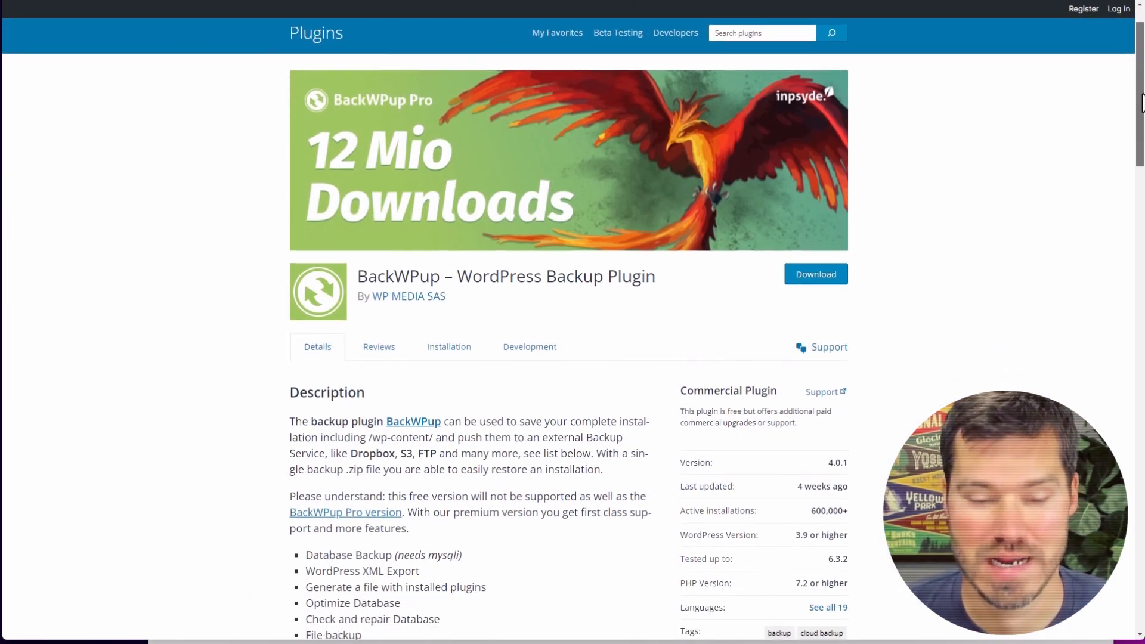
scroll(1142, 101, down, 5)
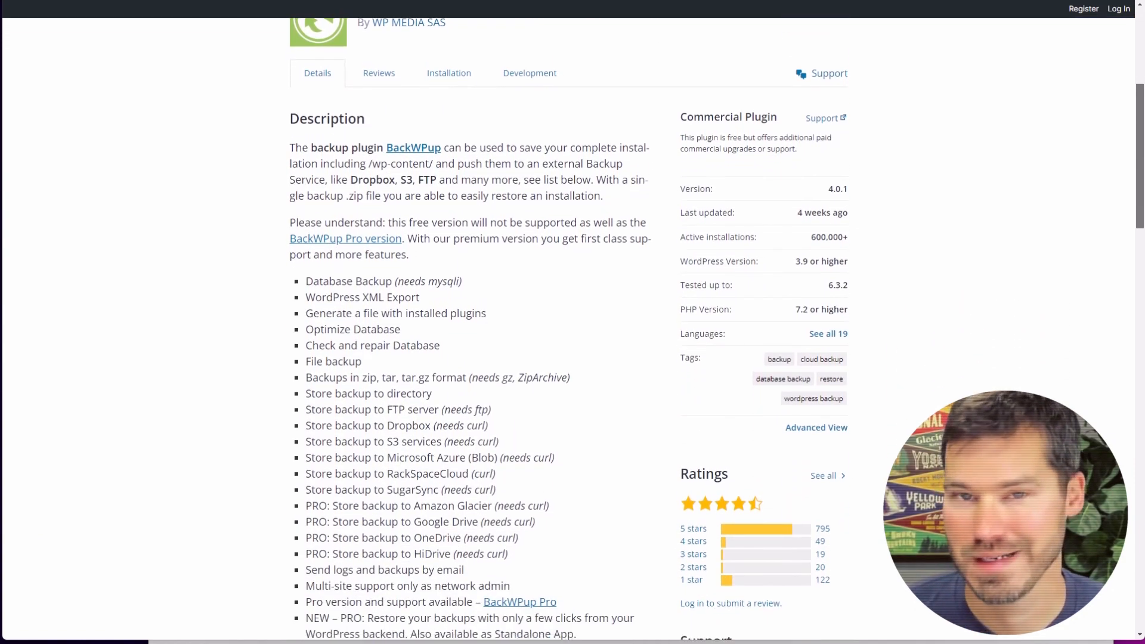
scroll(1142, 101, down, 2)
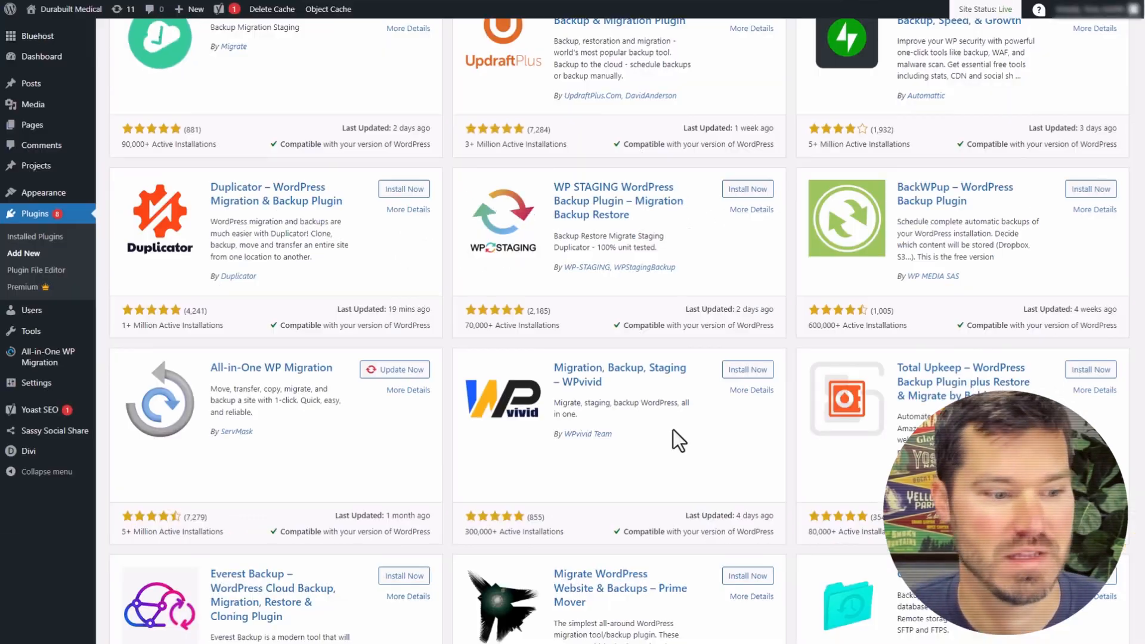
scroll(673, 430, down, 1)
scroll(673, 429, down, 3)
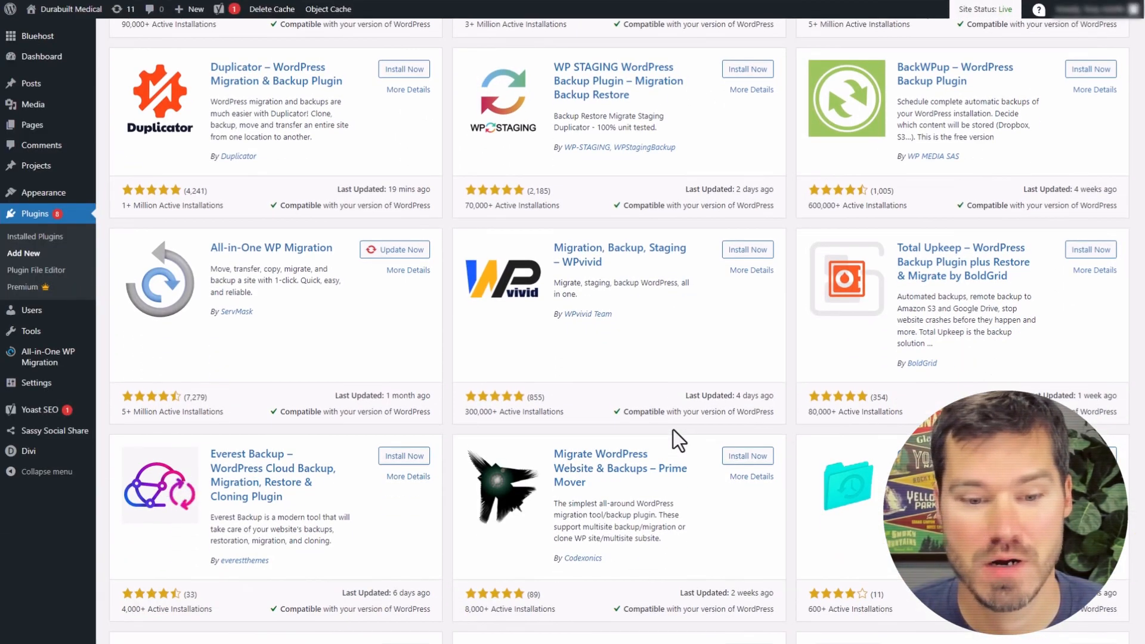
scroll(673, 441, up, 4)
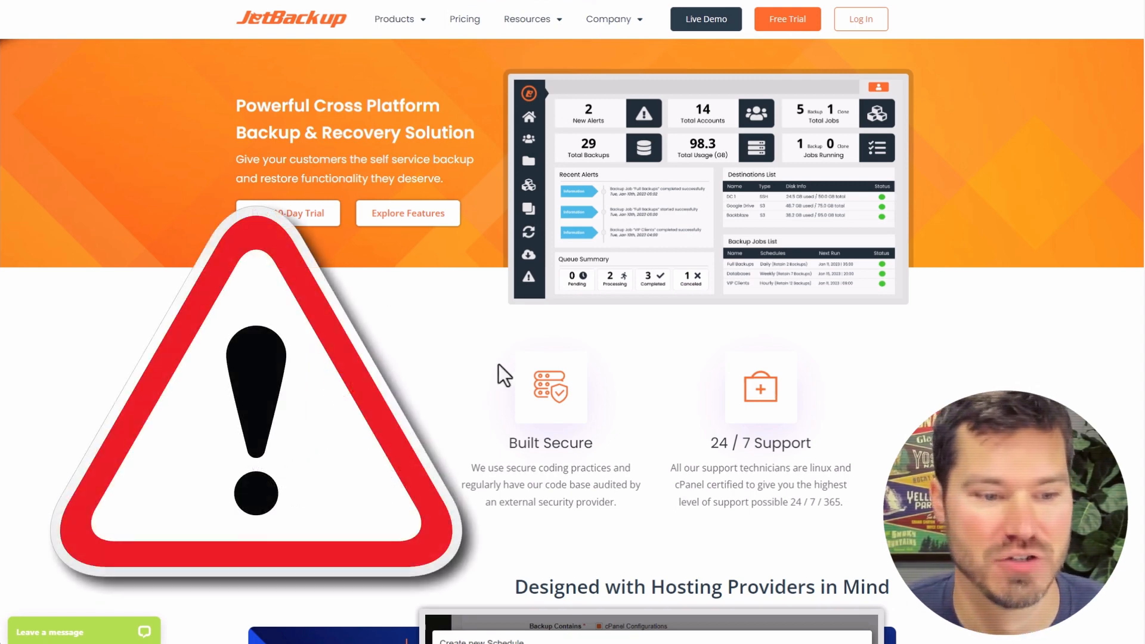
Examine the JetBackup website and highlight the support reply's remarks about the reliability of the old Backup-Guard codebase
scroll(498, 382, down, 3)
scroll(492, 378, down, 3)
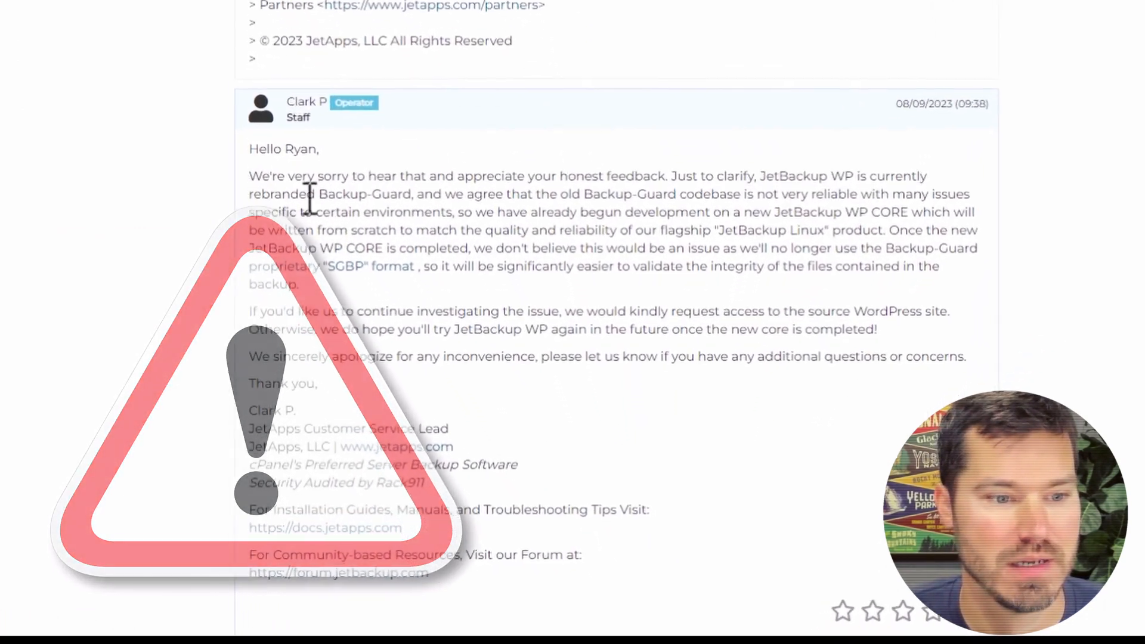
drag(454, 195, 584, 189)
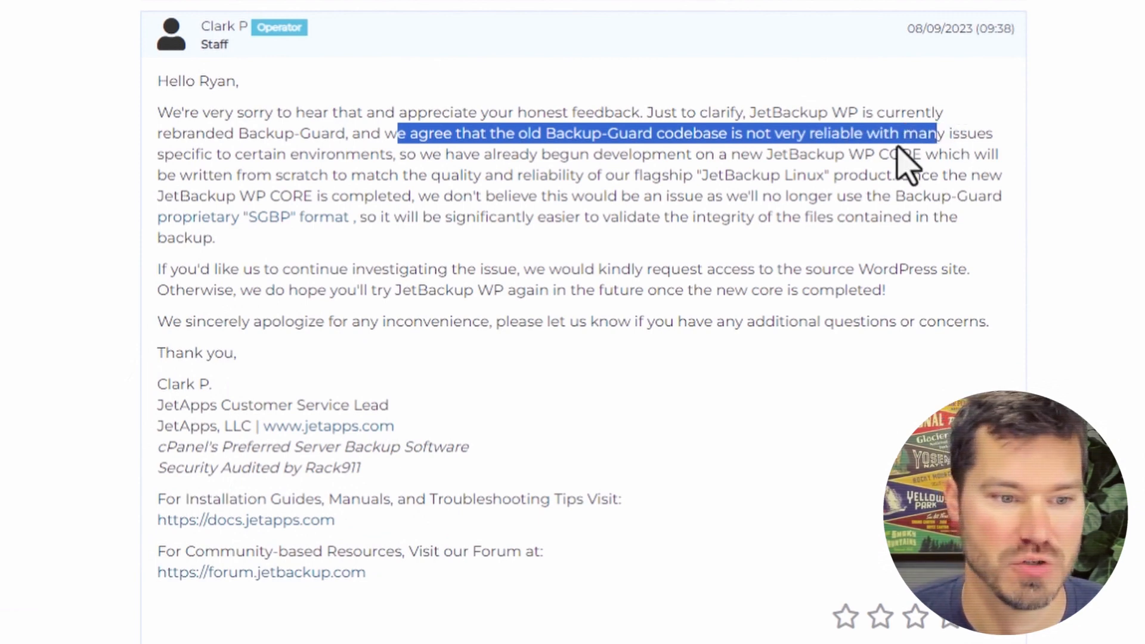
drag(901, 161, 368, 149)
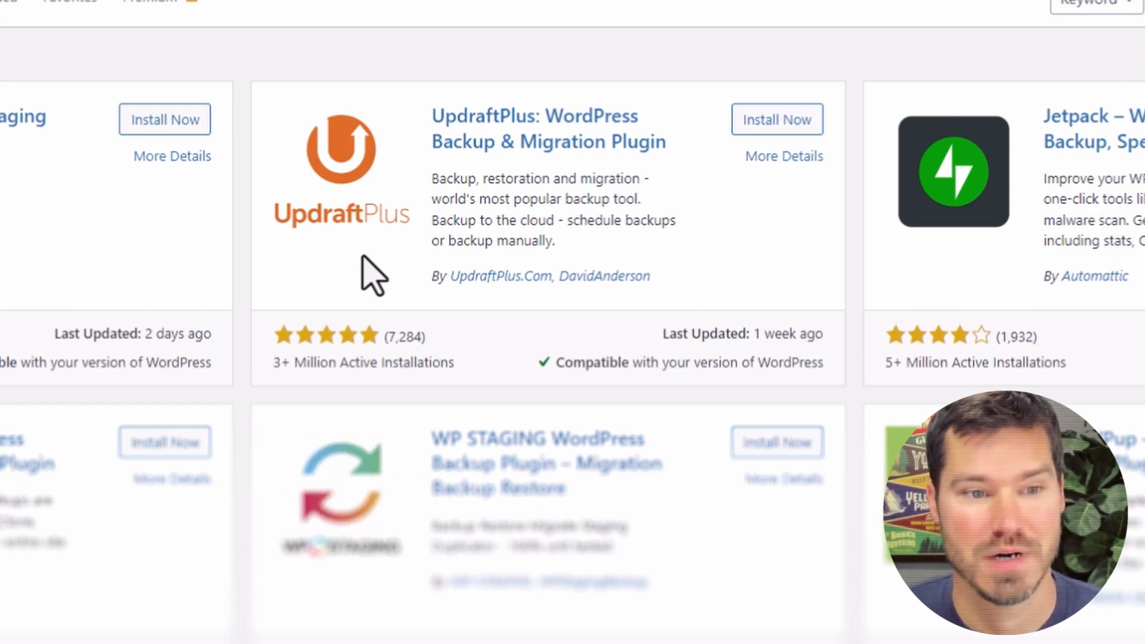
Install and activate the UpdraftPlus: WordPress Backup & Migration Plugin from the search results
scroll(481, 375, up, 3)
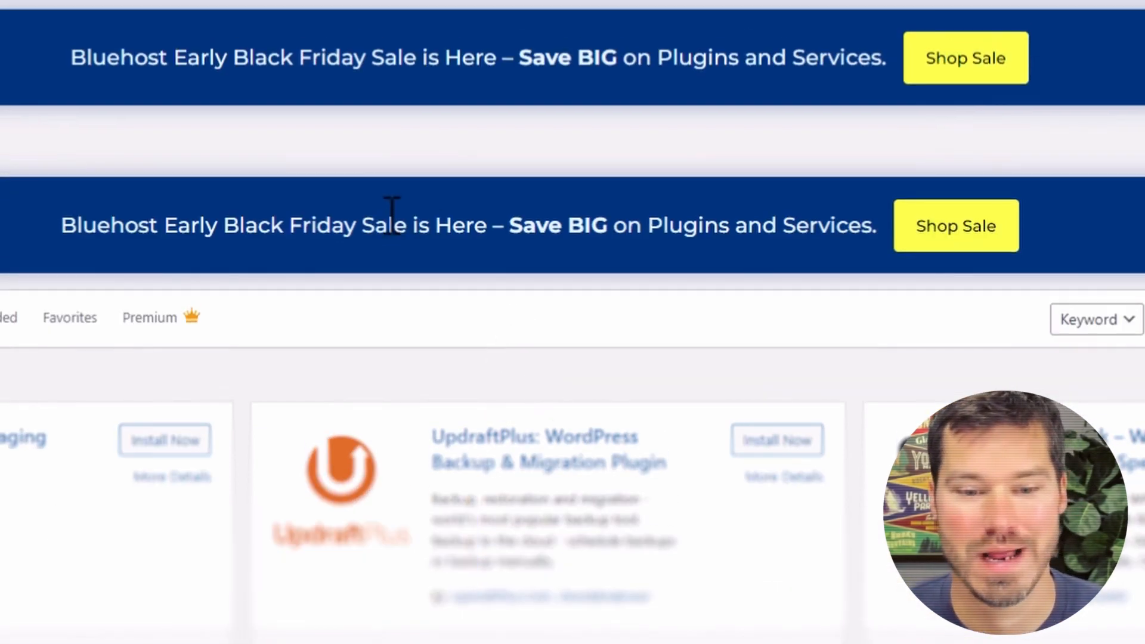
scroll(381, 239, down, 3)
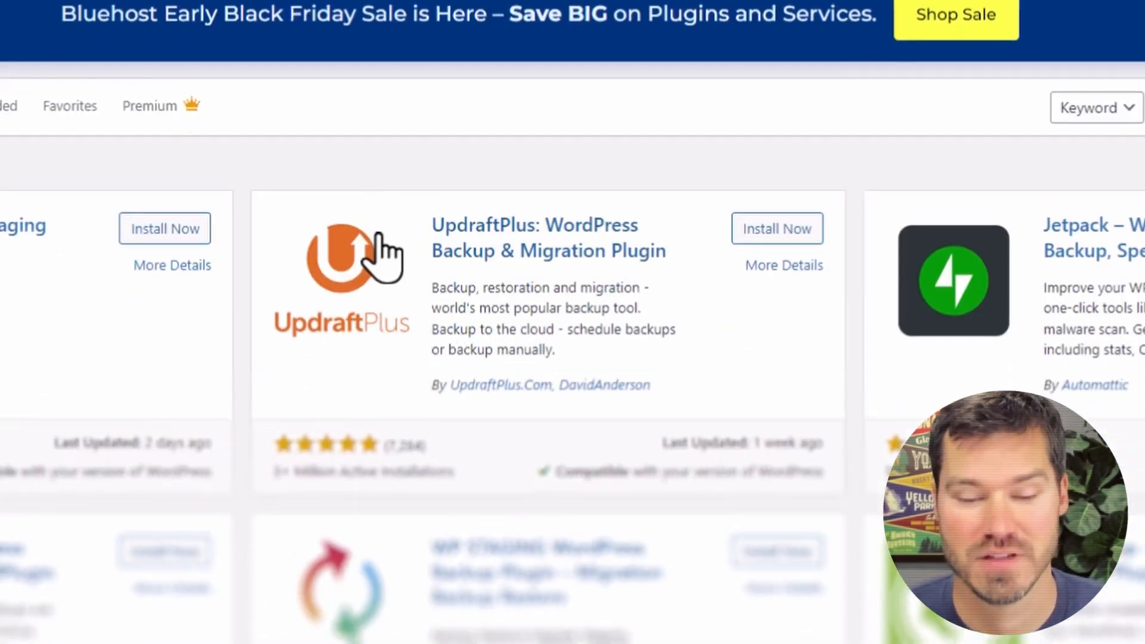
scroll(378, 255, up, 2)
scroll(377, 237, down, 2)
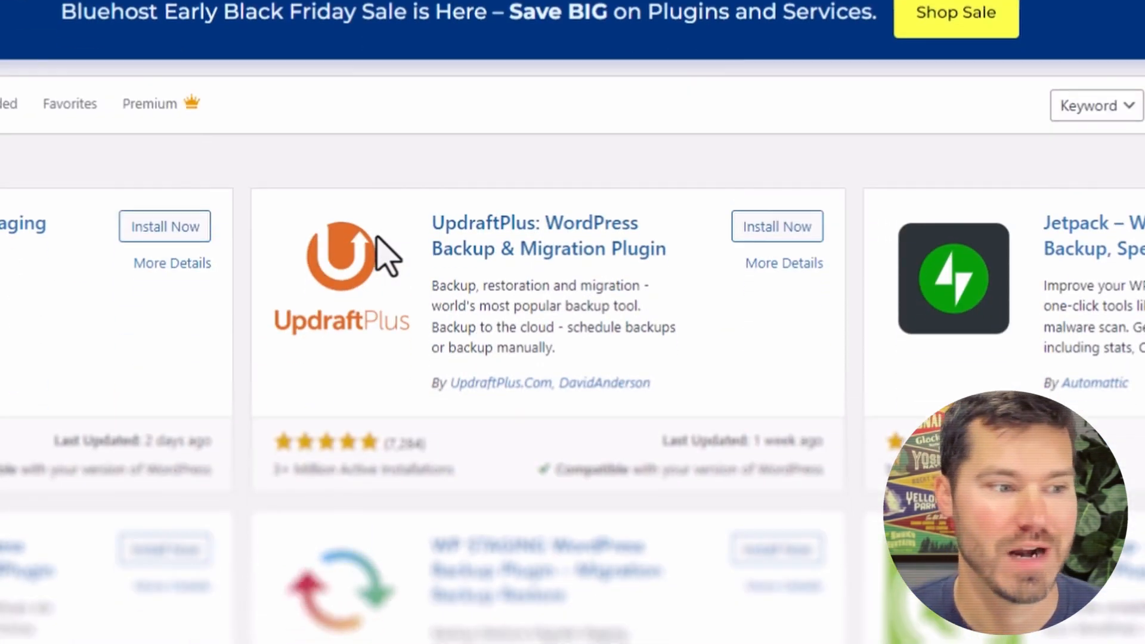
scroll(376, 240, up, 4)
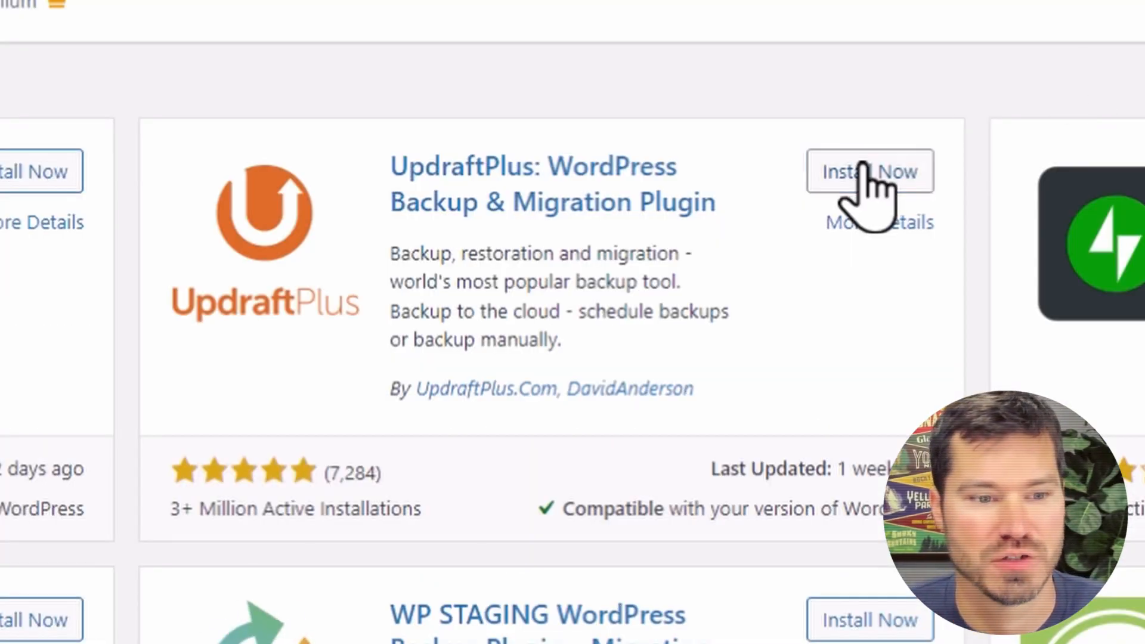
click(865, 173)
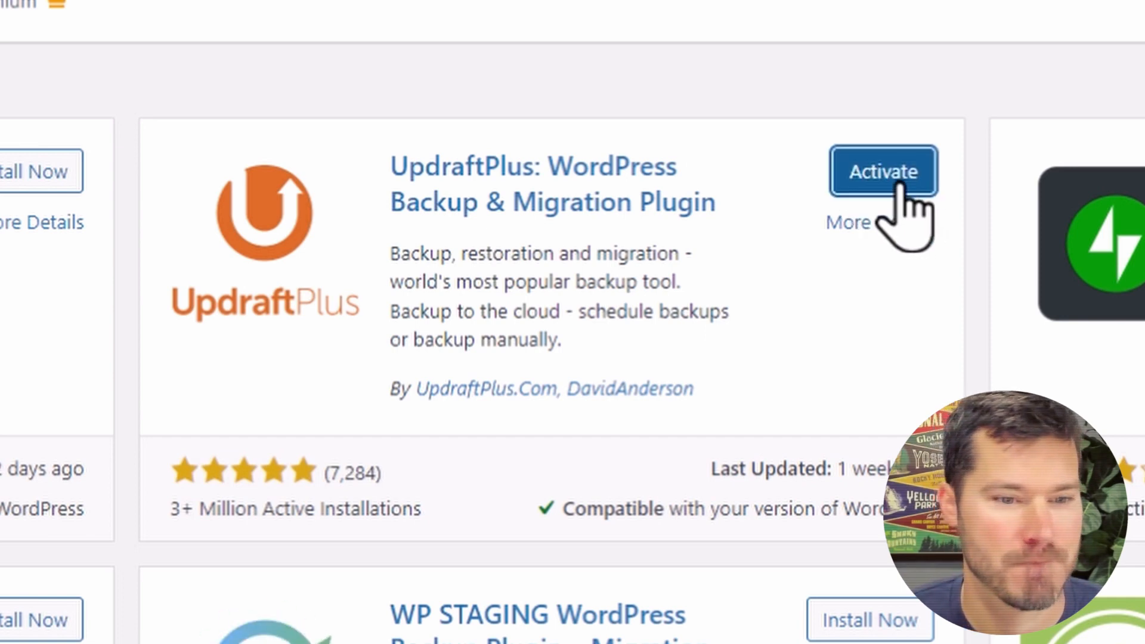
click(898, 186)
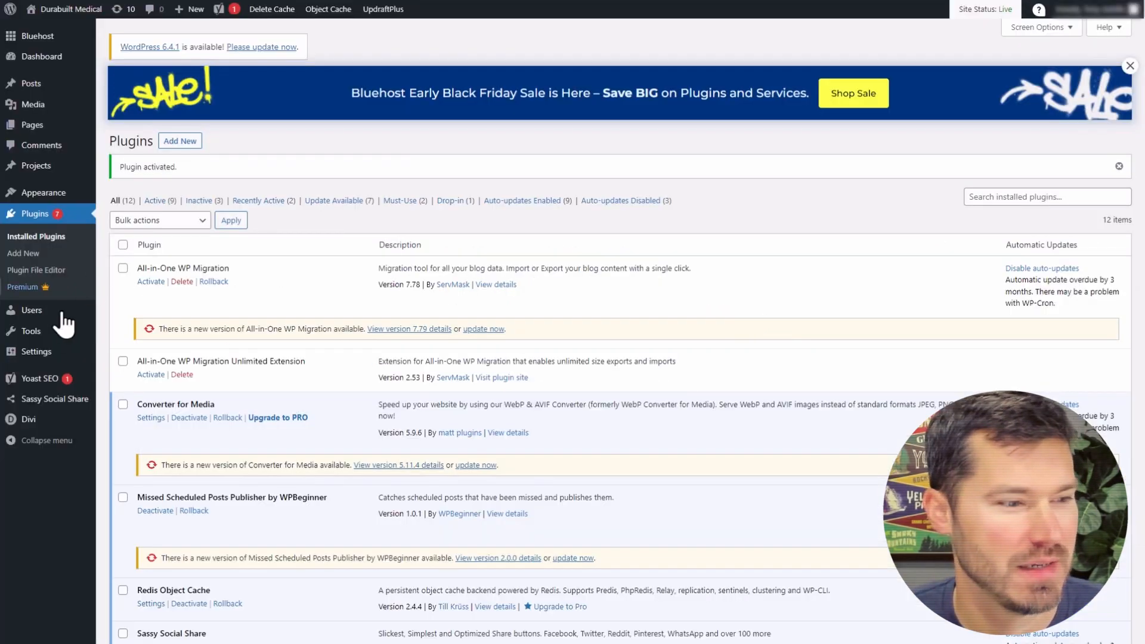
Open the UpdraftPlus Backups settings and choose Dropbox as the remote storage
mouse_move(41, 357)
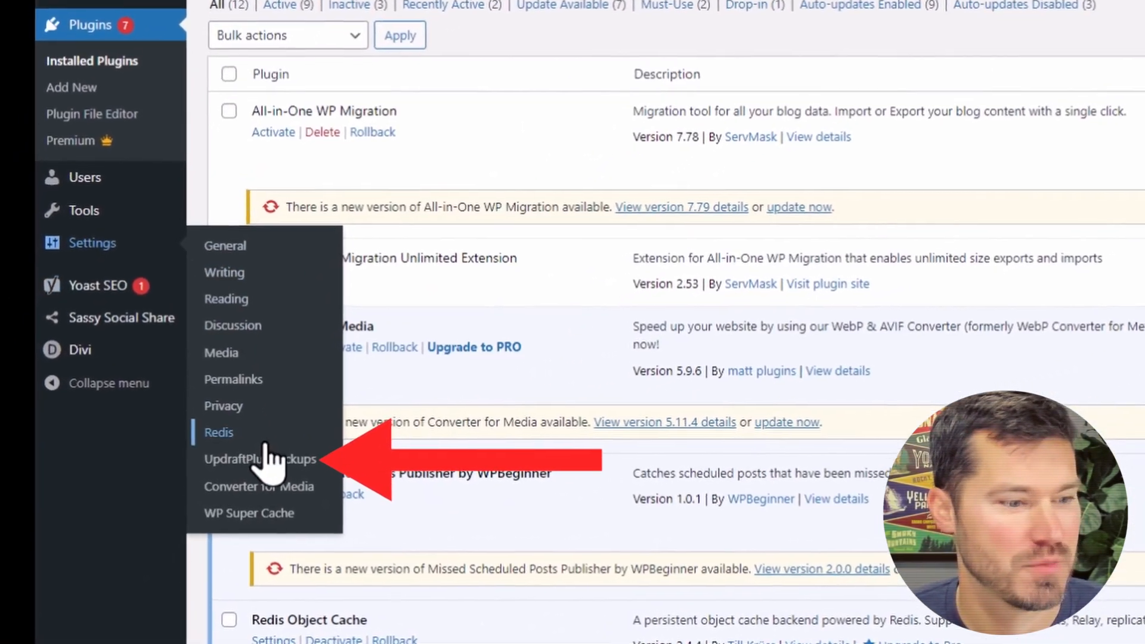
click(273, 459)
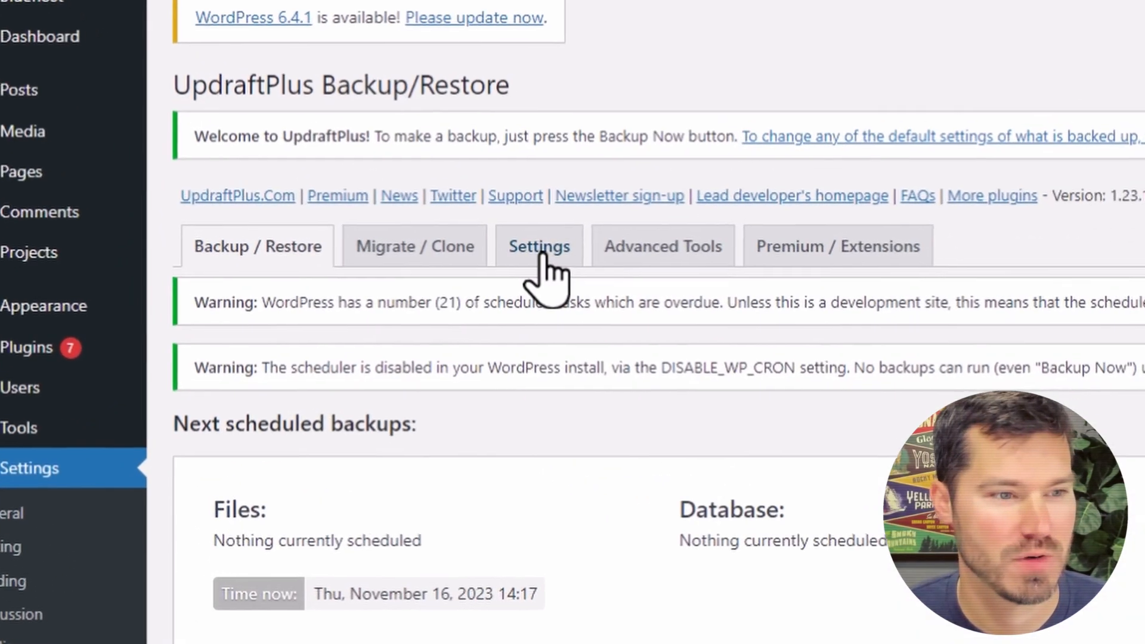
click(295, 167)
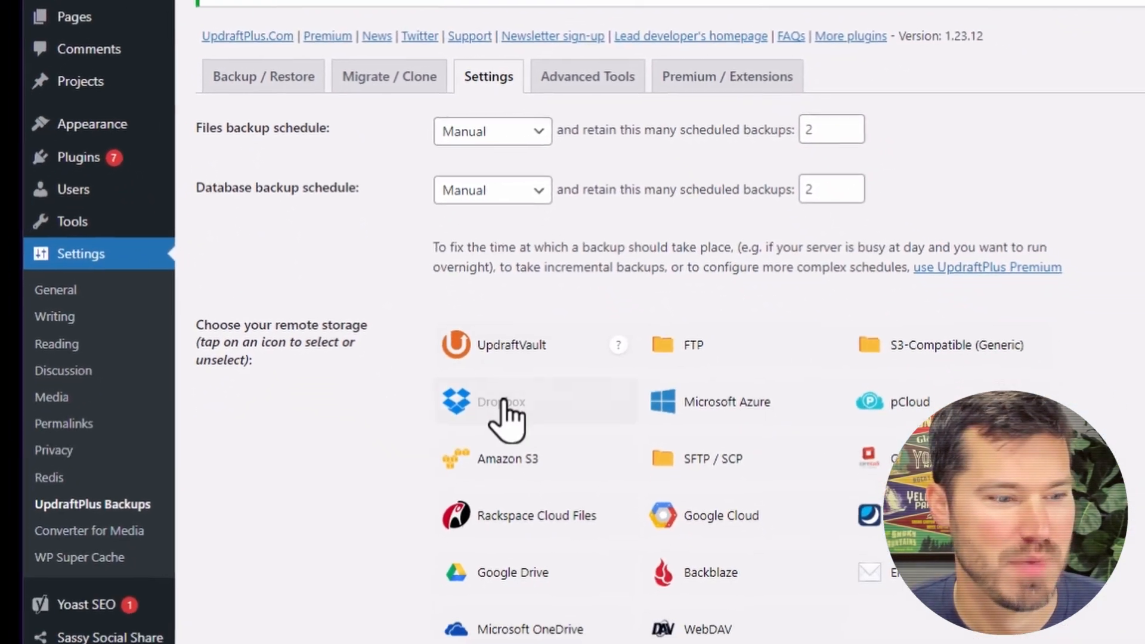
click(504, 408)
Save the UpdraftPlus settings and authorize access to the Dropbox account, completing the setup
scroll(504, 409, down, 5)
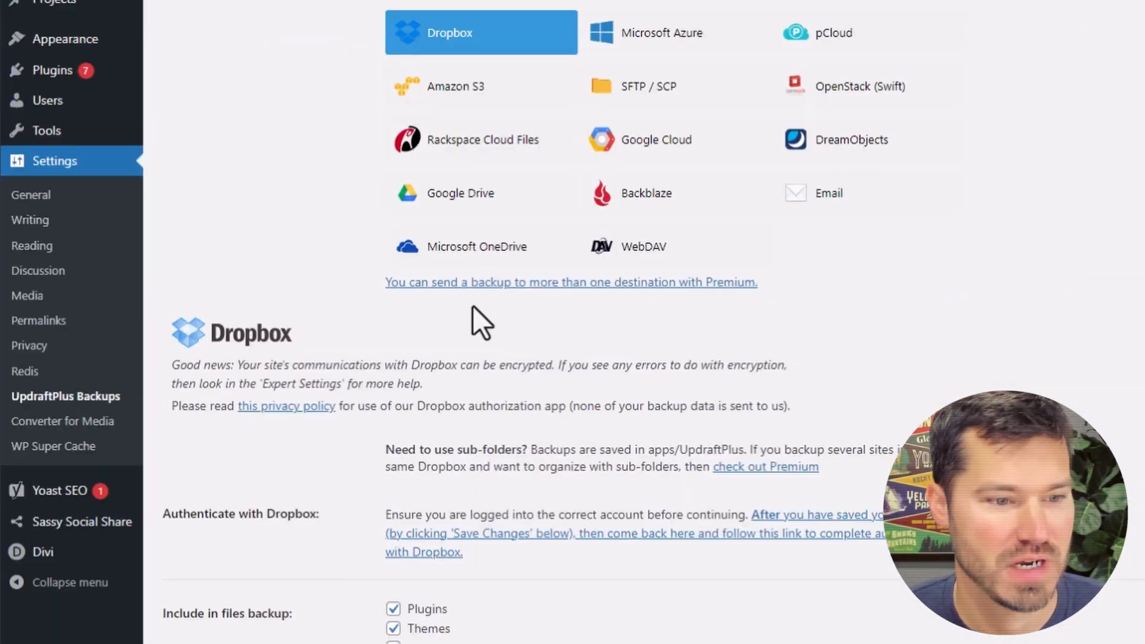
scroll(441, 328, down, 2)
scroll(514, 380, down, 1)
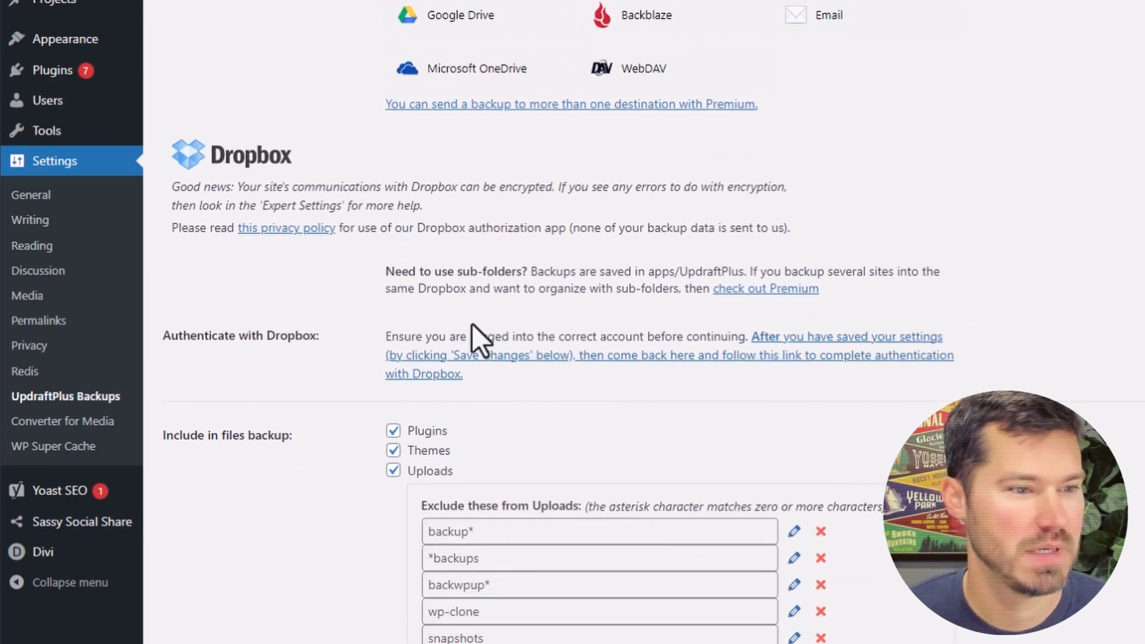
scroll(765, 298, down, 2)
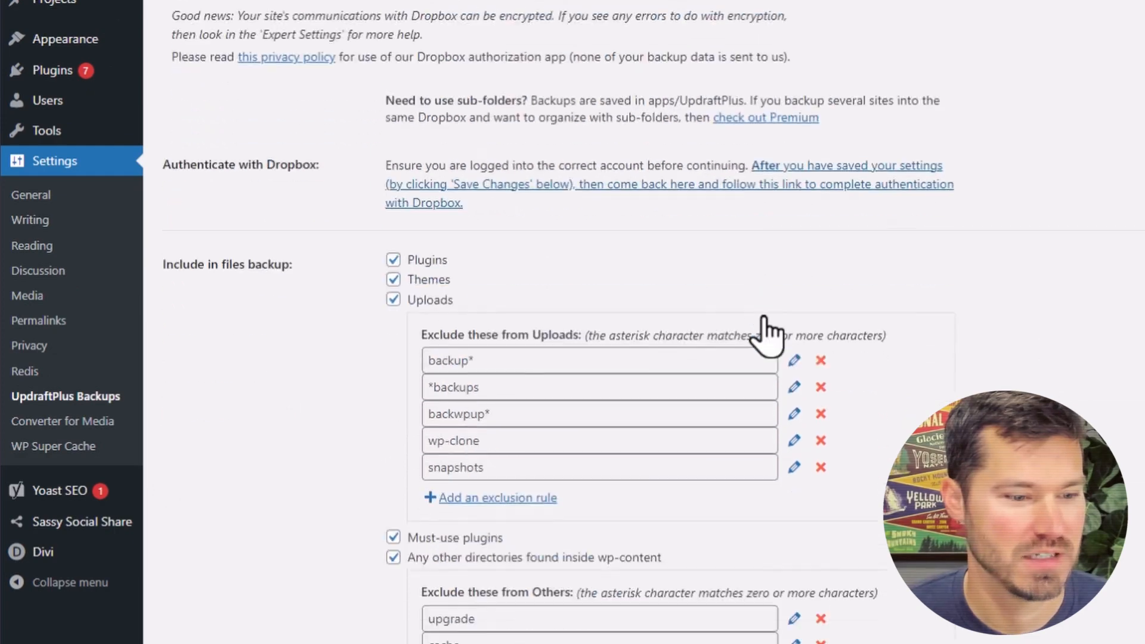
scroll(767, 321, down, 3)
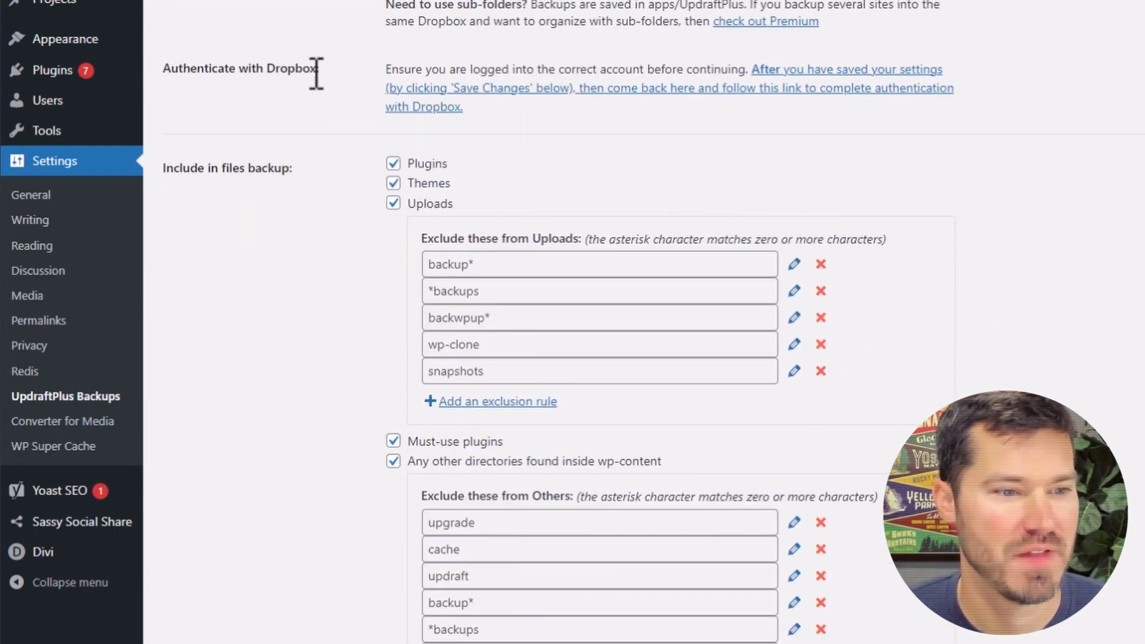
scroll(656, 140, down, 3)
scroll(656, 141, down, 10)
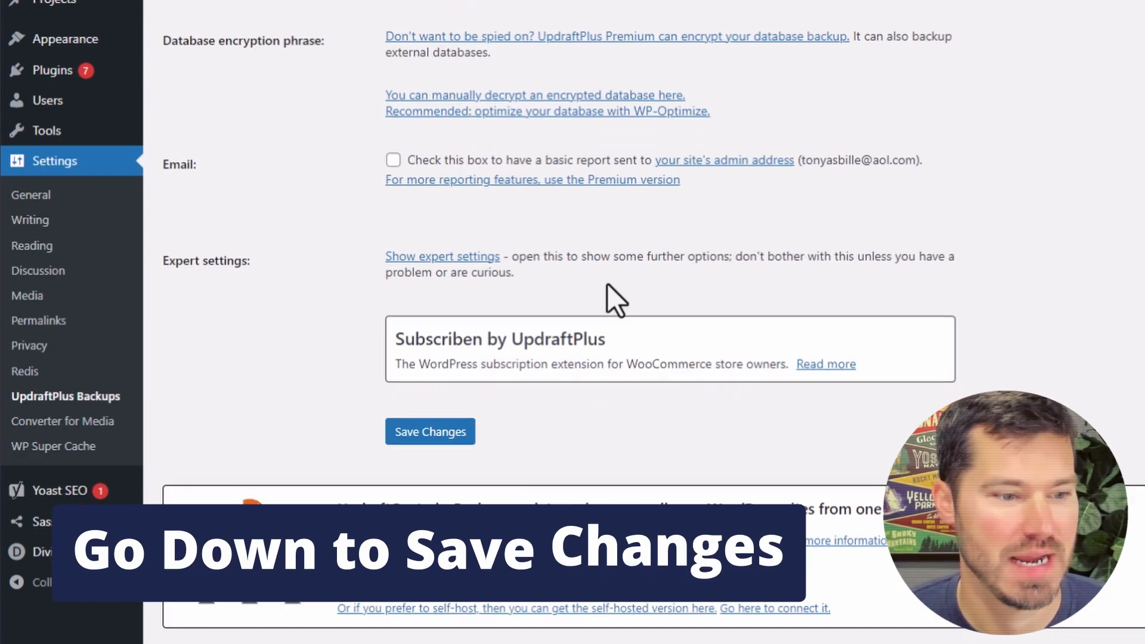
click(411, 435)
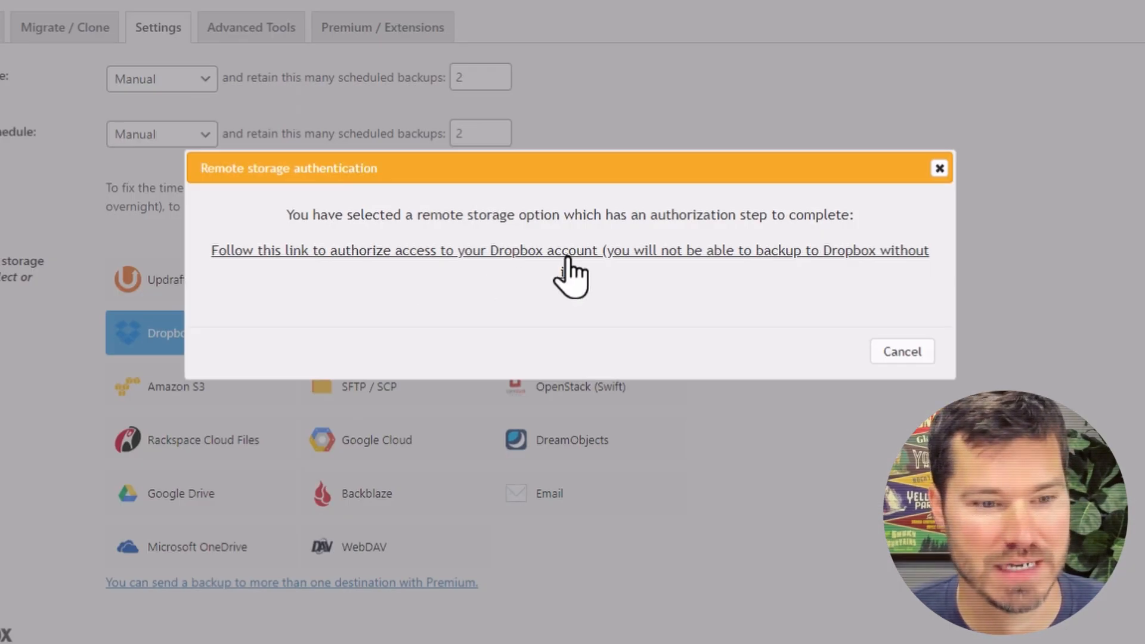
click(567, 258)
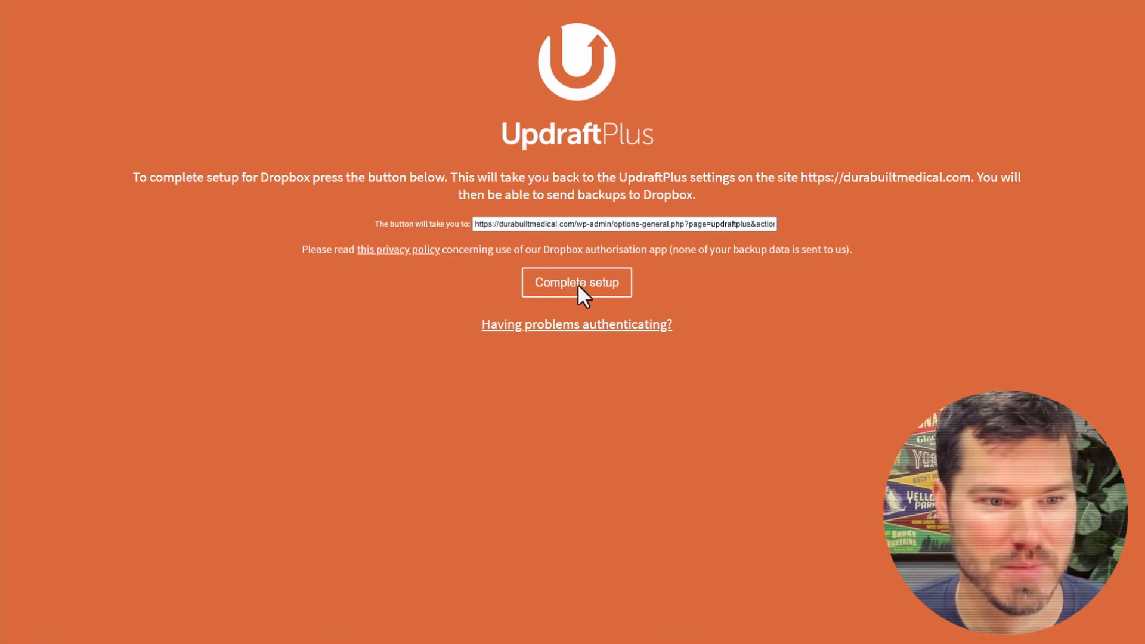
click(577, 283)
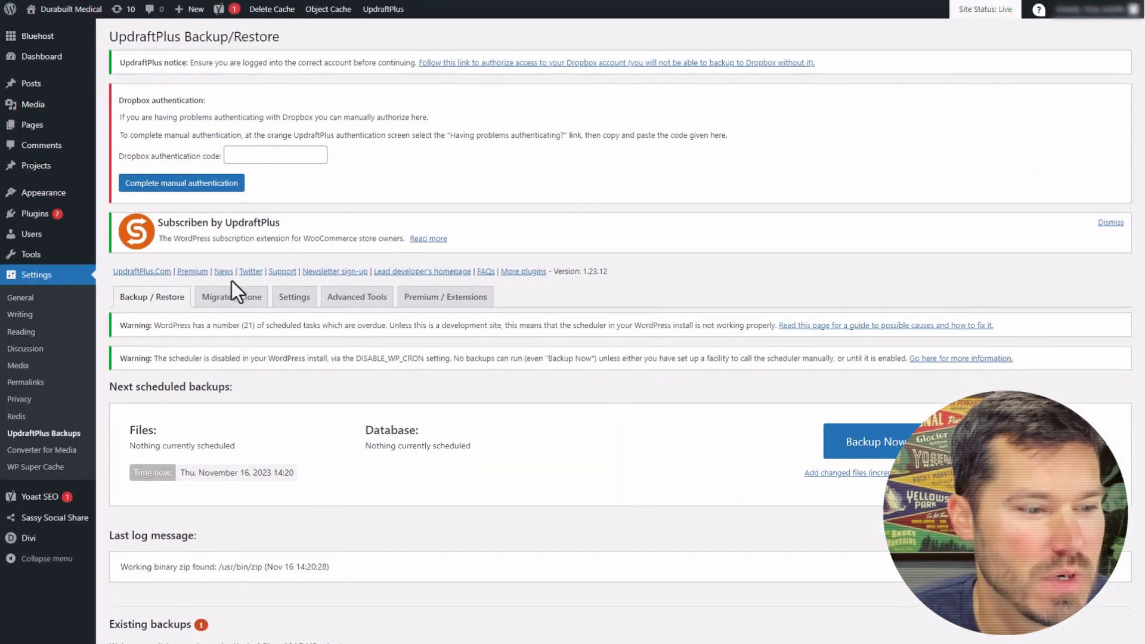
Return to the UpdraftPlus settings and save them again with Dropbox as the remote storage
scroll(232, 281, down, 1)
scroll(338, 391, down, 1)
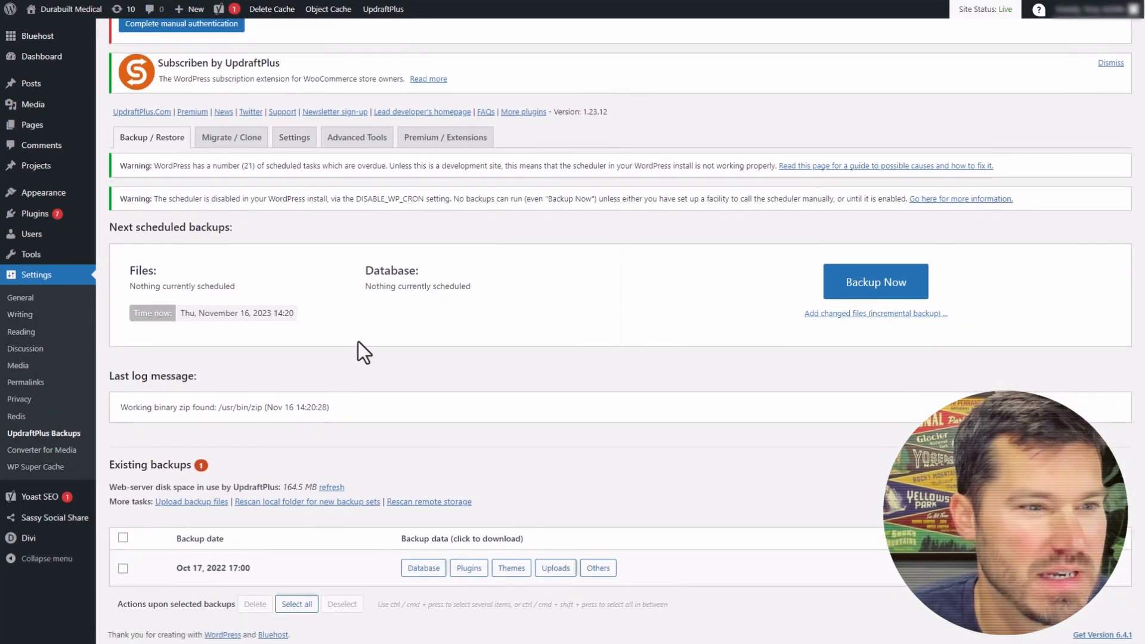
scroll(358, 341, up, 3)
click(293, 319)
scroll(265, 464, down, 15)
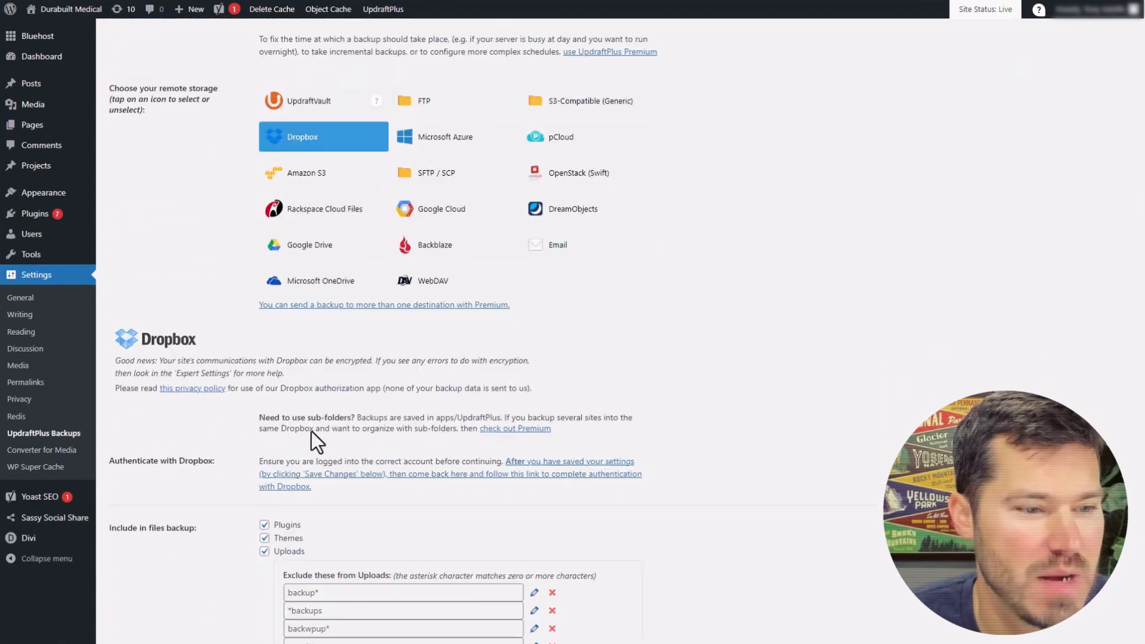
click(286, 458)
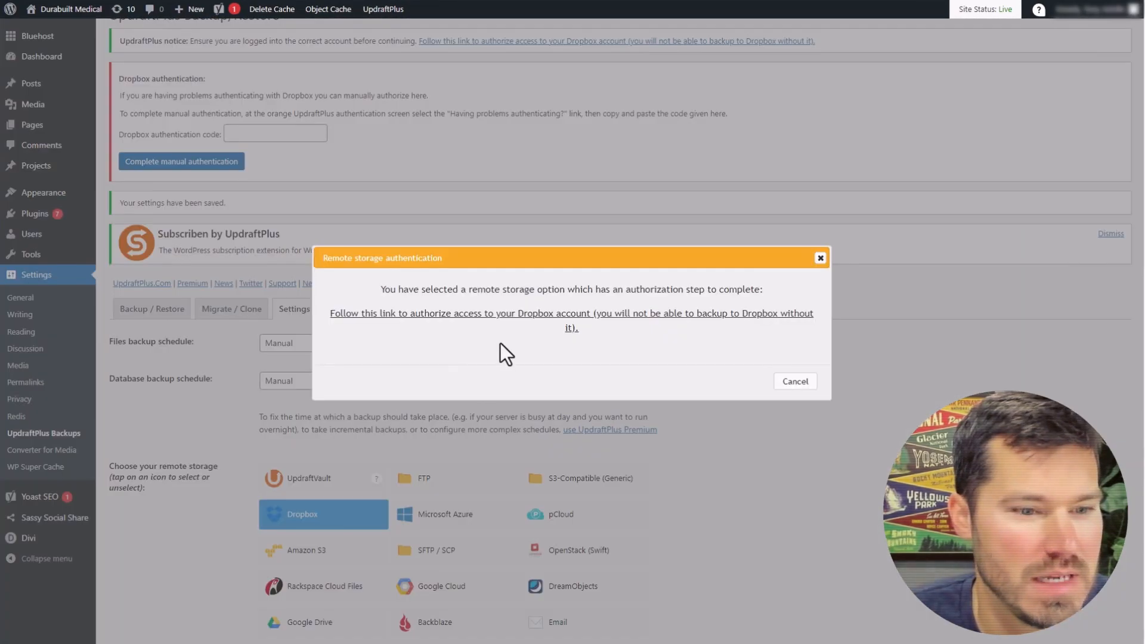
Open the Dropbox authorization link in a new browser tab and request the manual authentication code through the authentication problems option
click(551, 316)
right_click(558, 317)
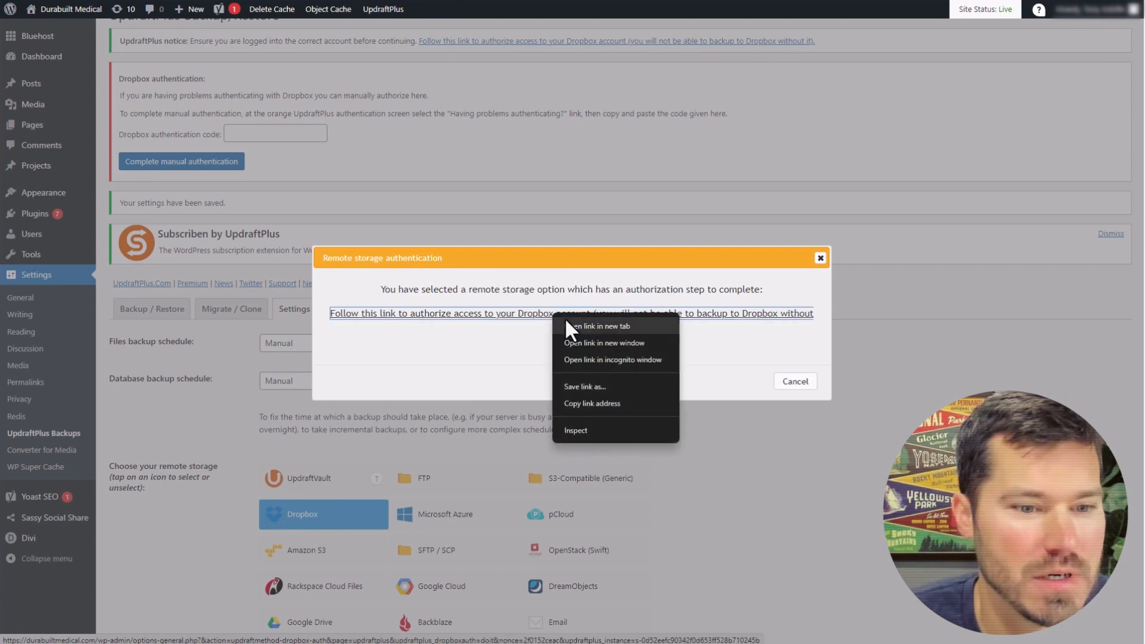
click(565, 322)
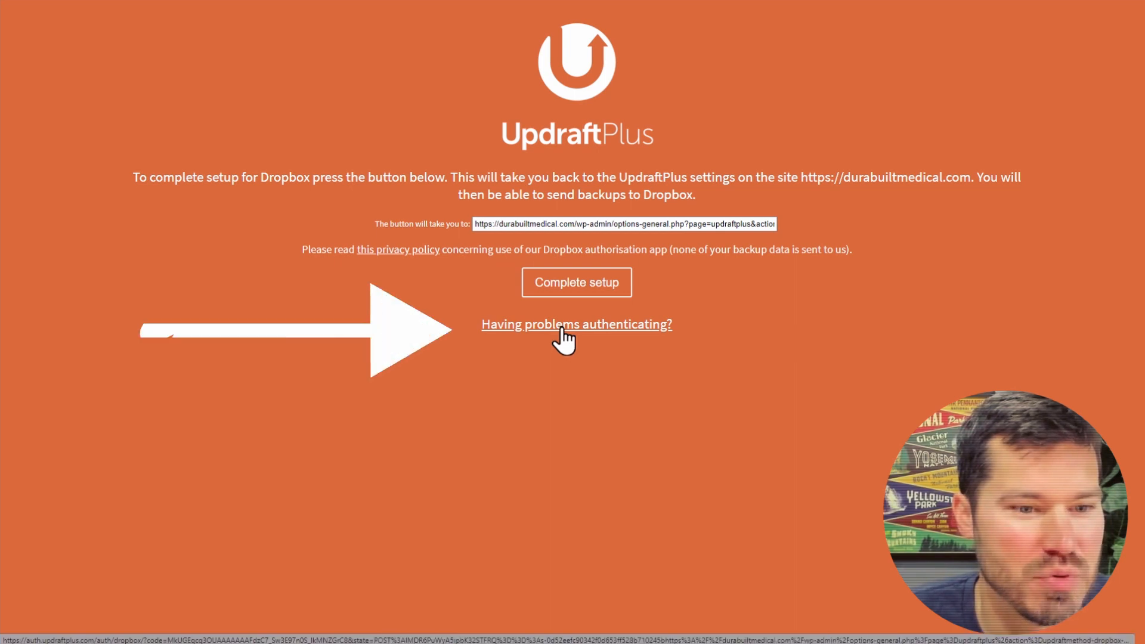
click(561, 328)
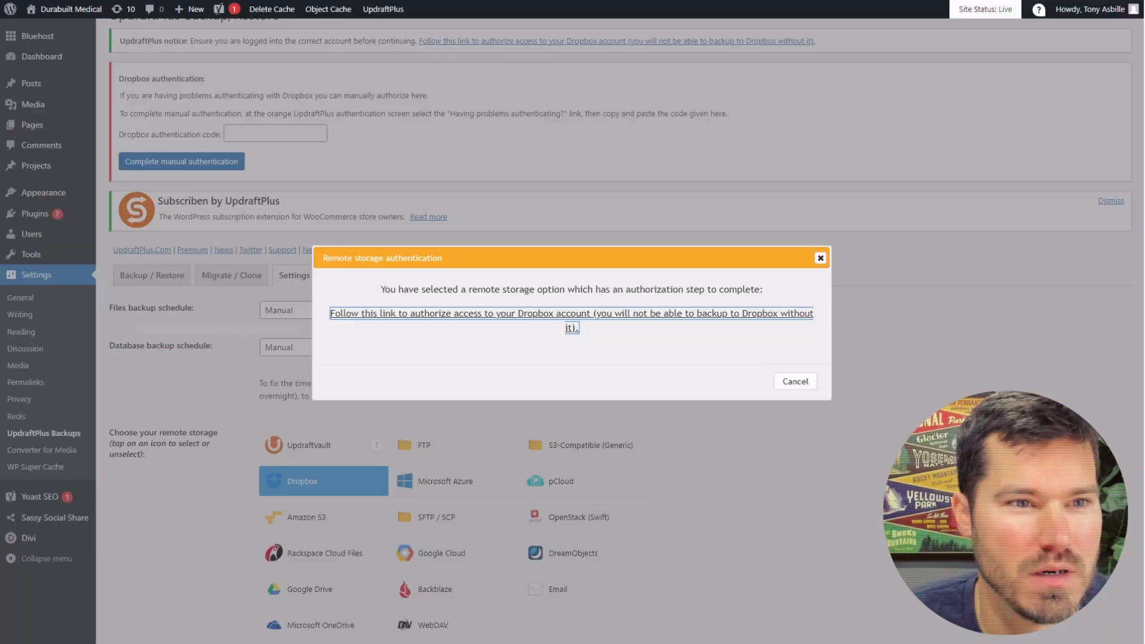
Paste the Dropbox authentication code into the manual authentication field, complete the authentication, and dismiss the browser's offer to save a password
click(820, 259)
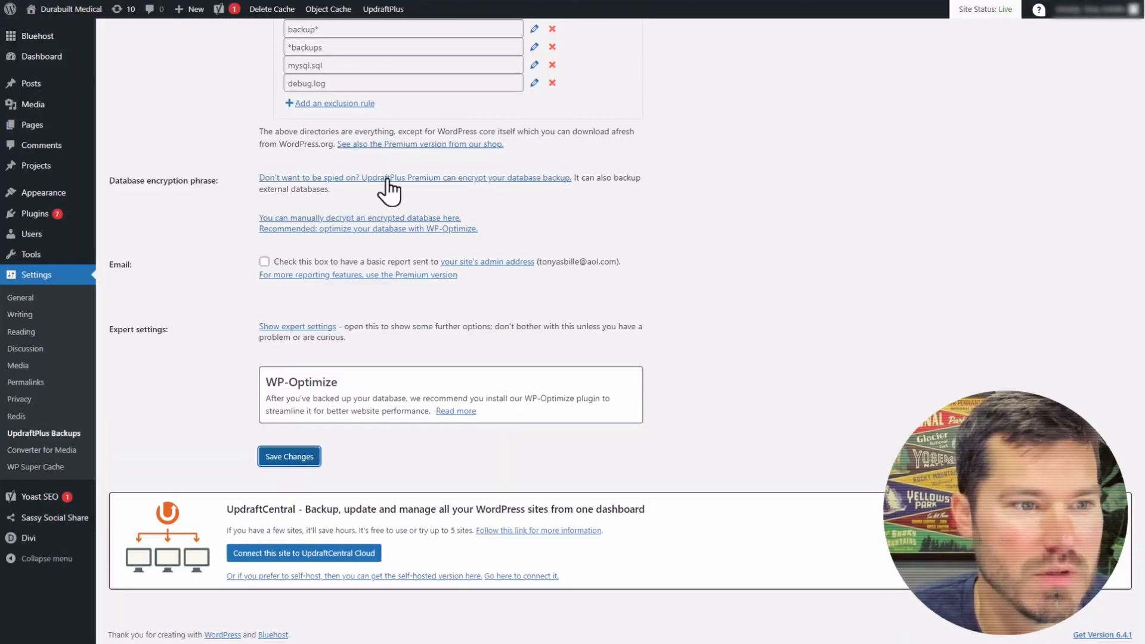
scroll(388, 187, up, 15)
right_click(285, 201)
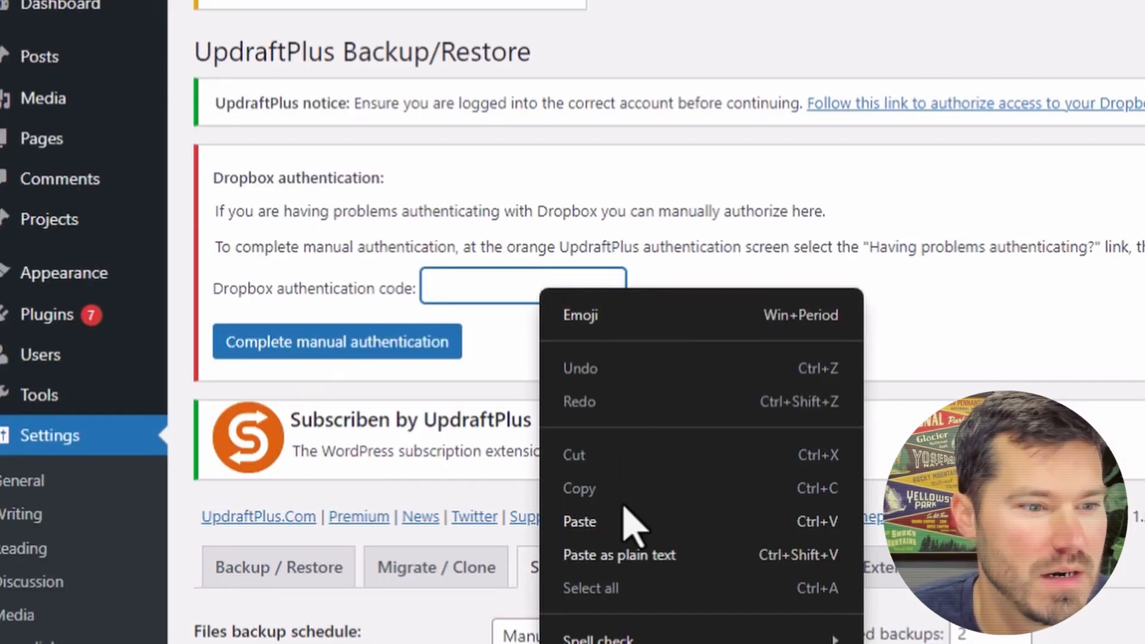
click(328, 314)
click(375, 353)
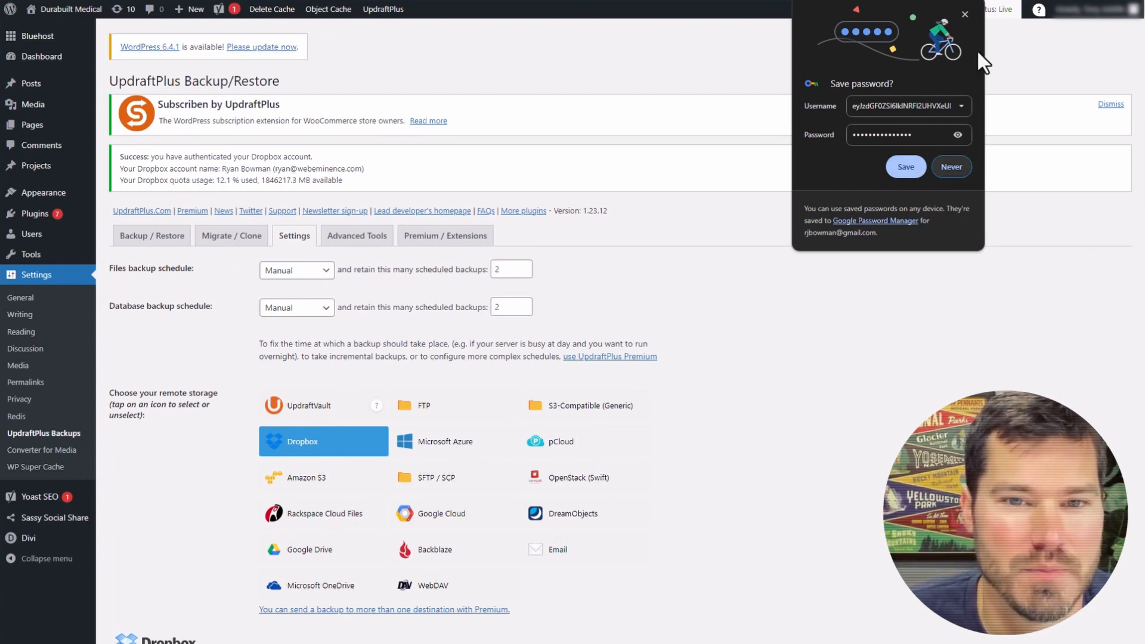
click(964, 14)
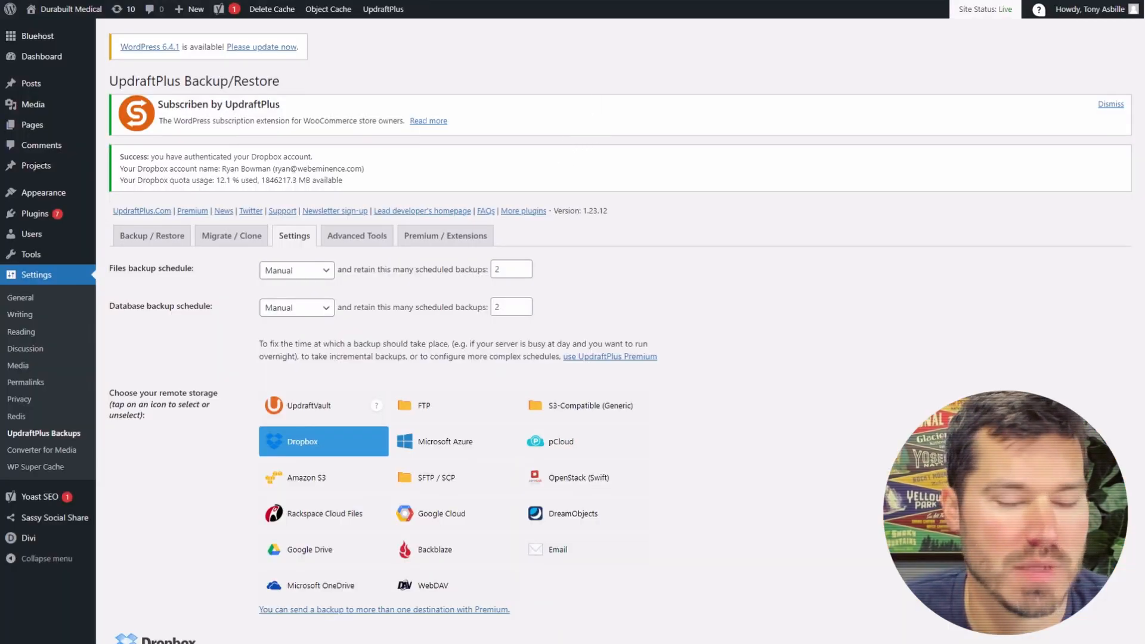
Review the UpdraftPlus remote storage settings, the directories included in the files backup, and their exclusion rules
scroll(395, 406, down, 10)
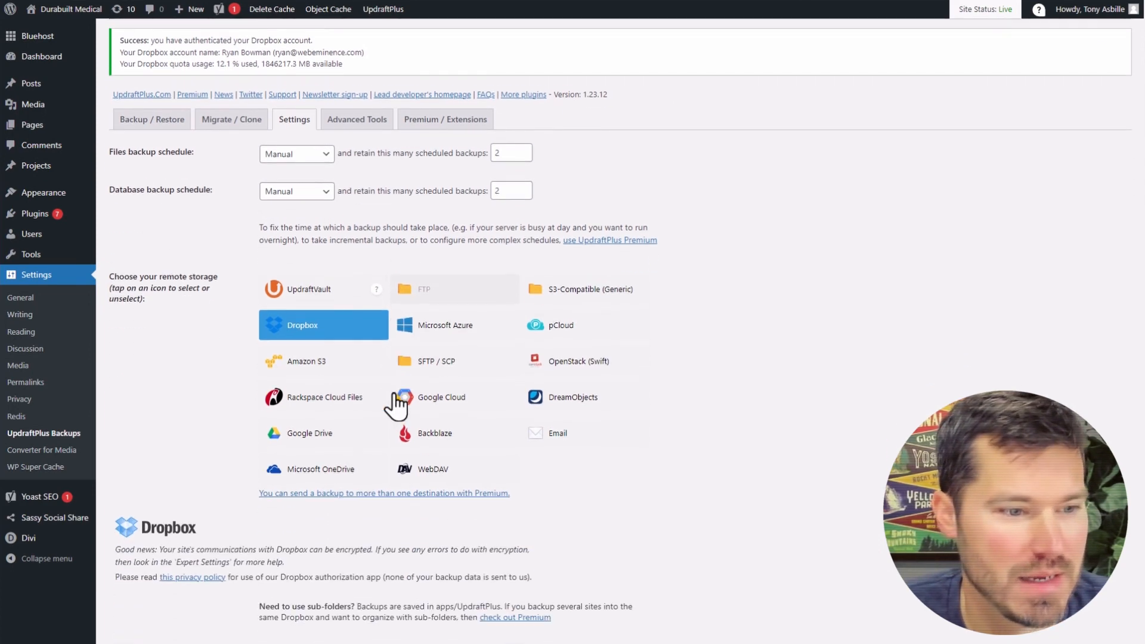
scroll(395, 405, down, 6)
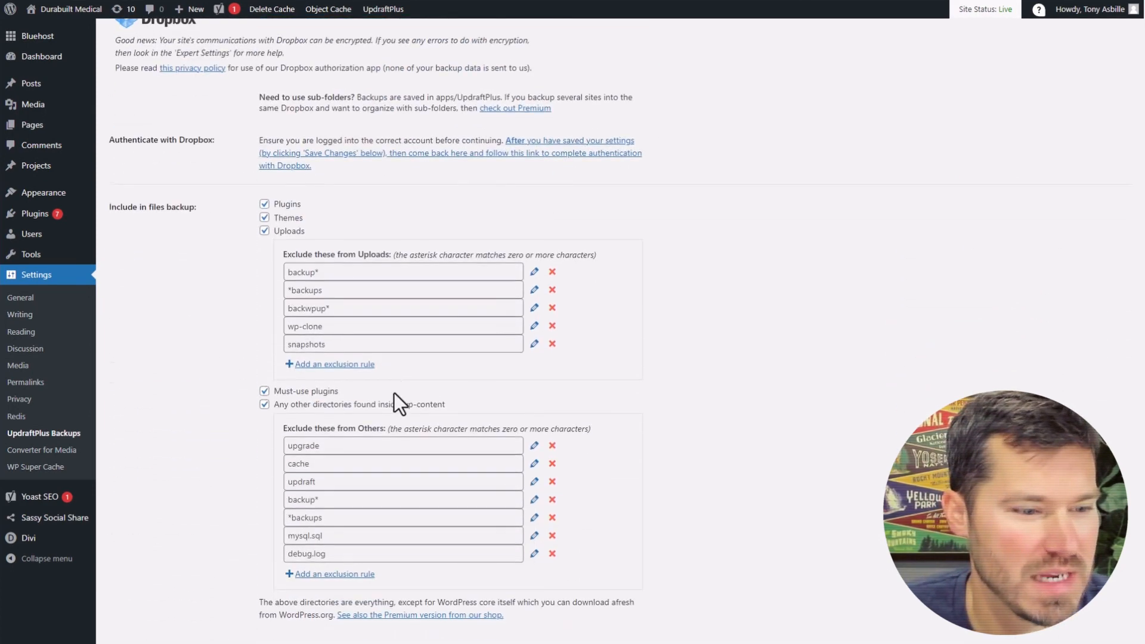
scroll(295, 192, up, 5)
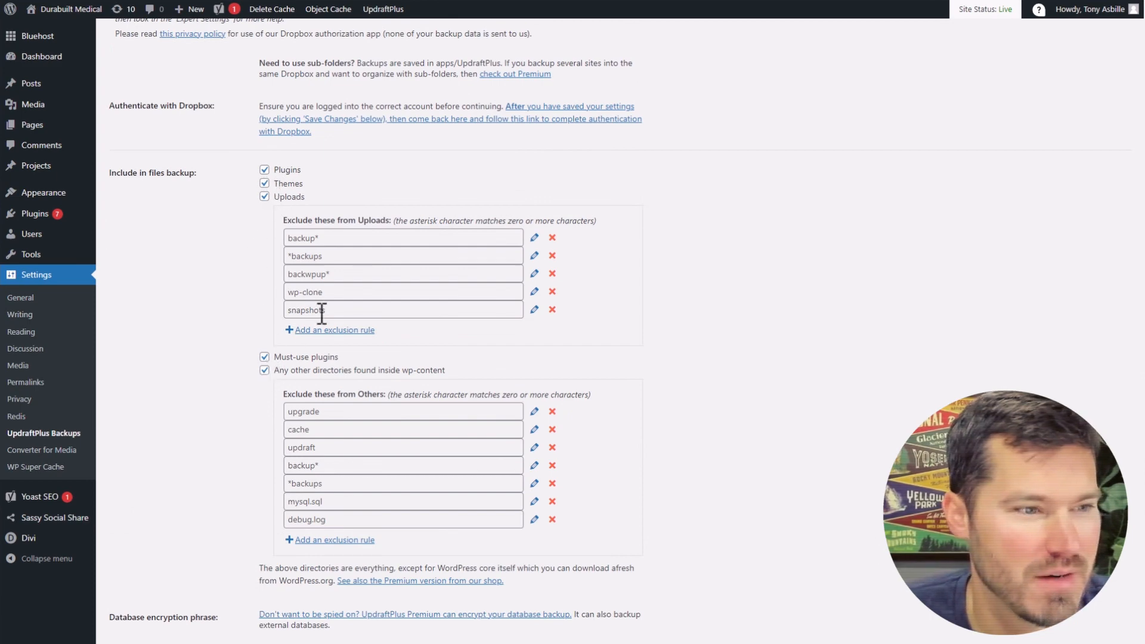
scroll(322, 311, up, 6)
scroll(335, 413, down, 15)
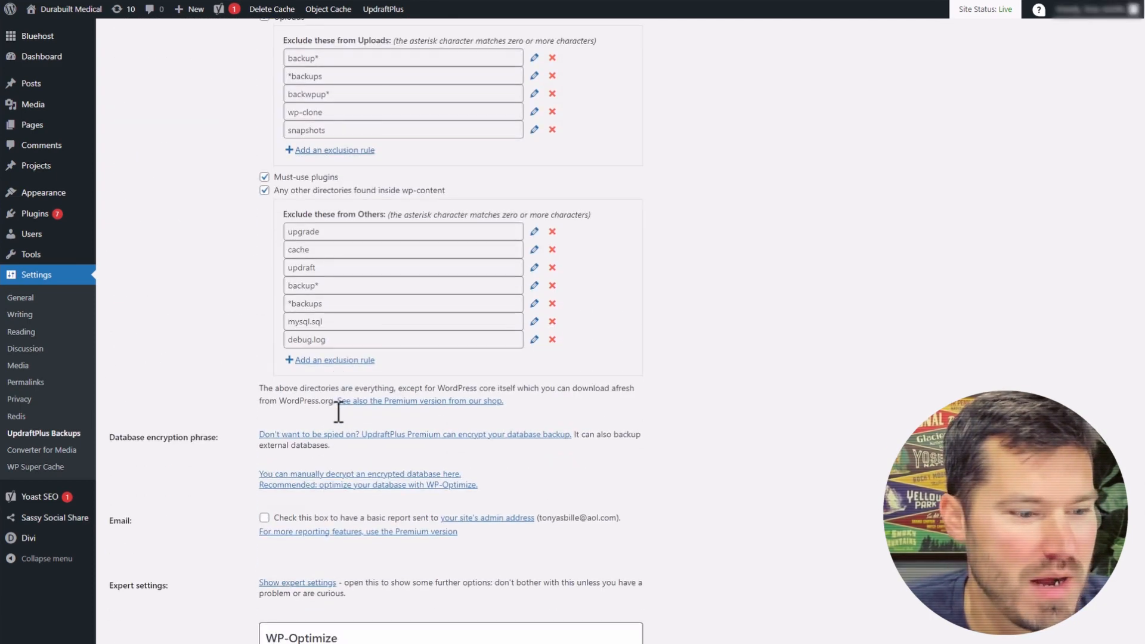
scroll(335, 412, up, 20)
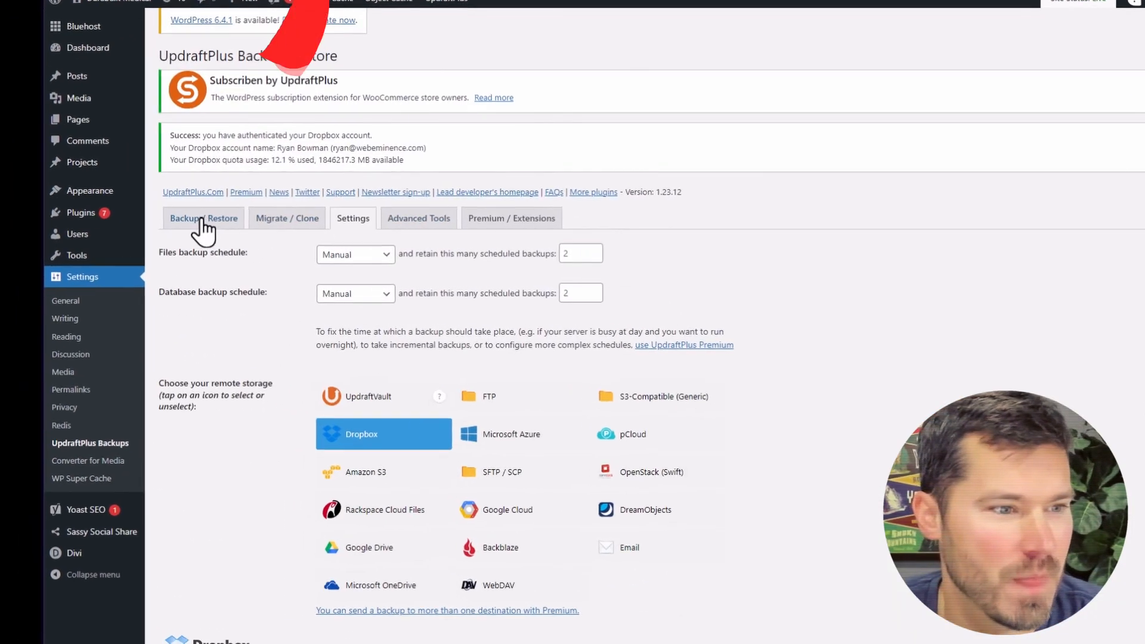
Start a new backup that includes the database and files and is sent to the Dropbox remote storage
click(162, 221)
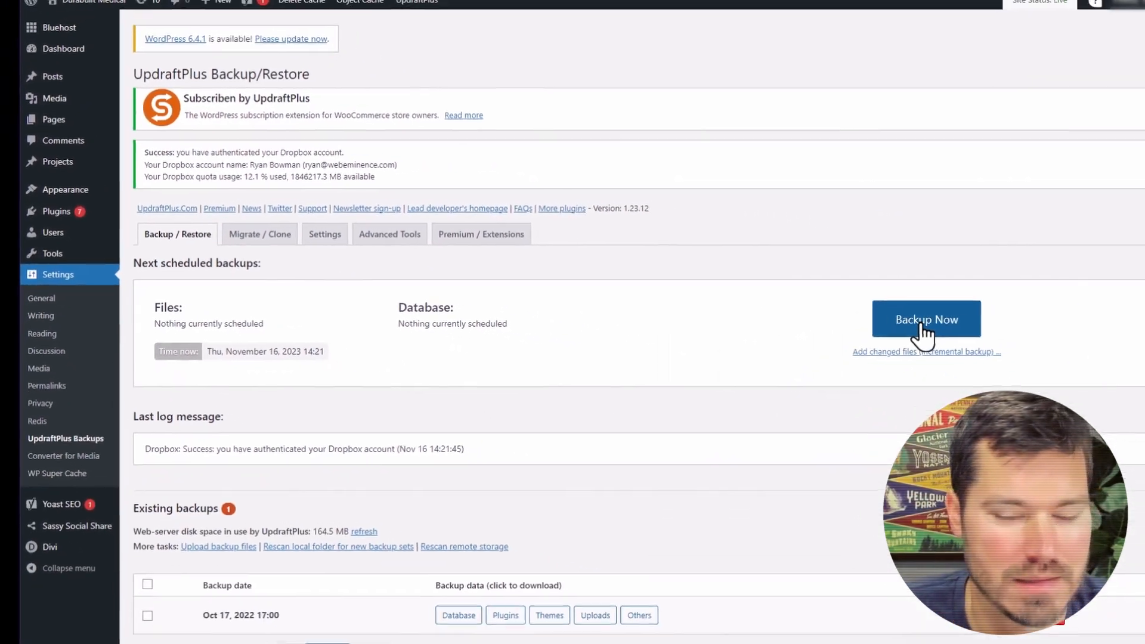
click(923, 322)
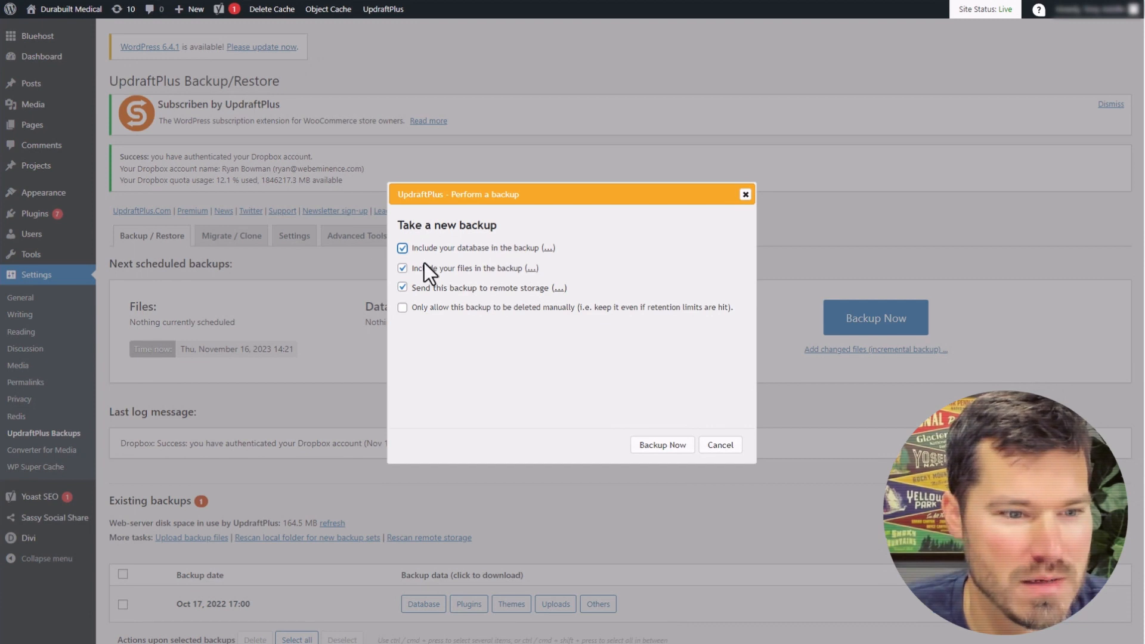
click(401, 287)
click(402, 288)
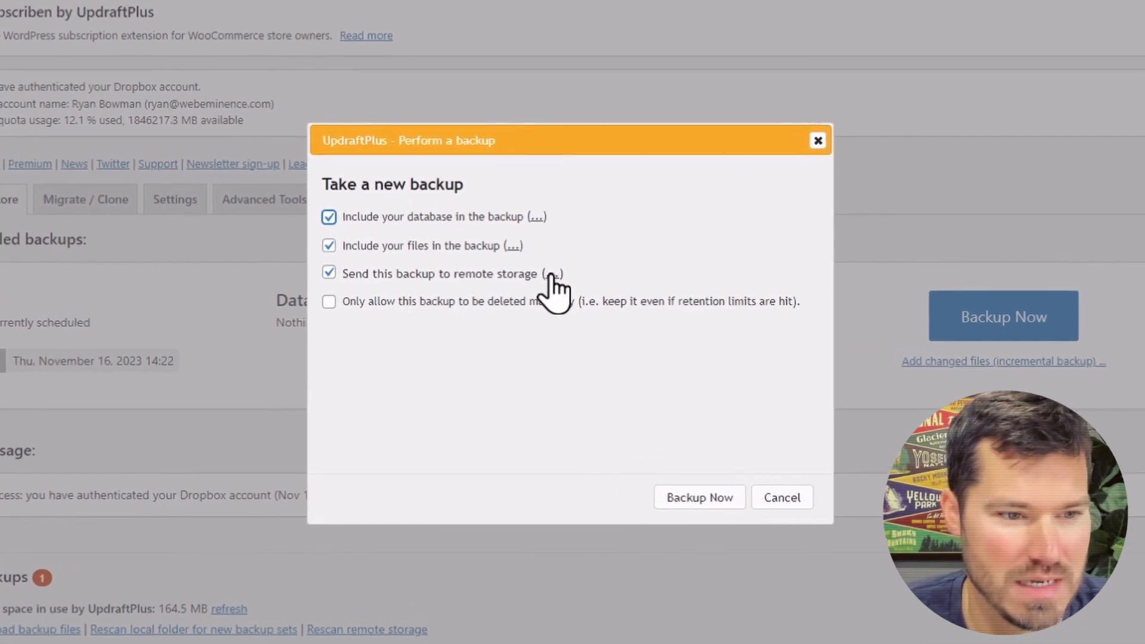
click(553, 279)
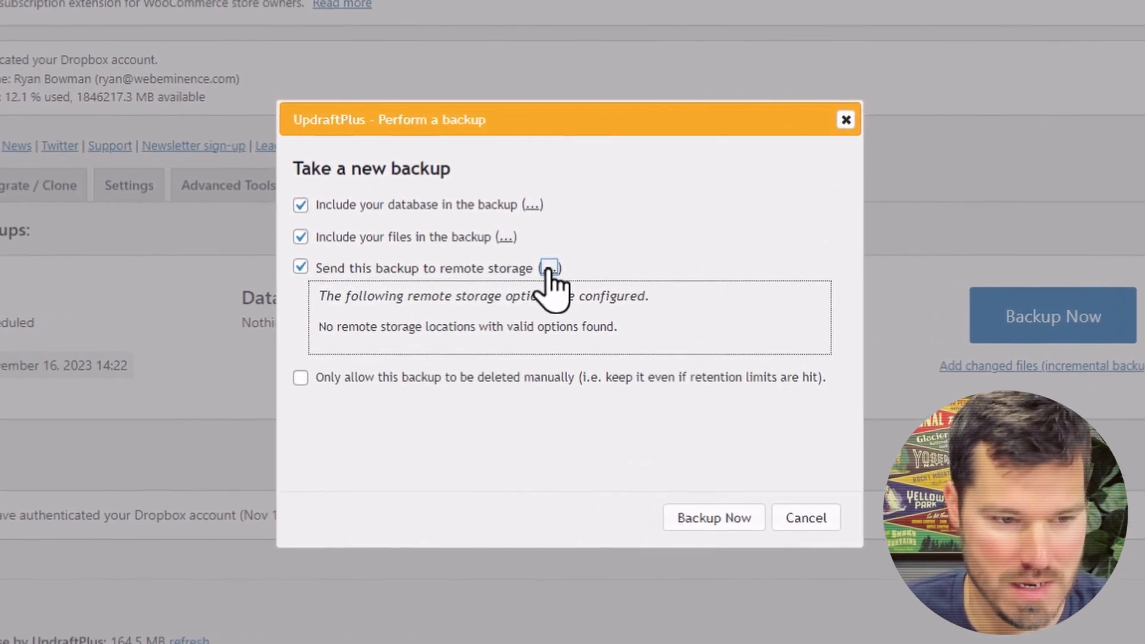
click(550, 272)
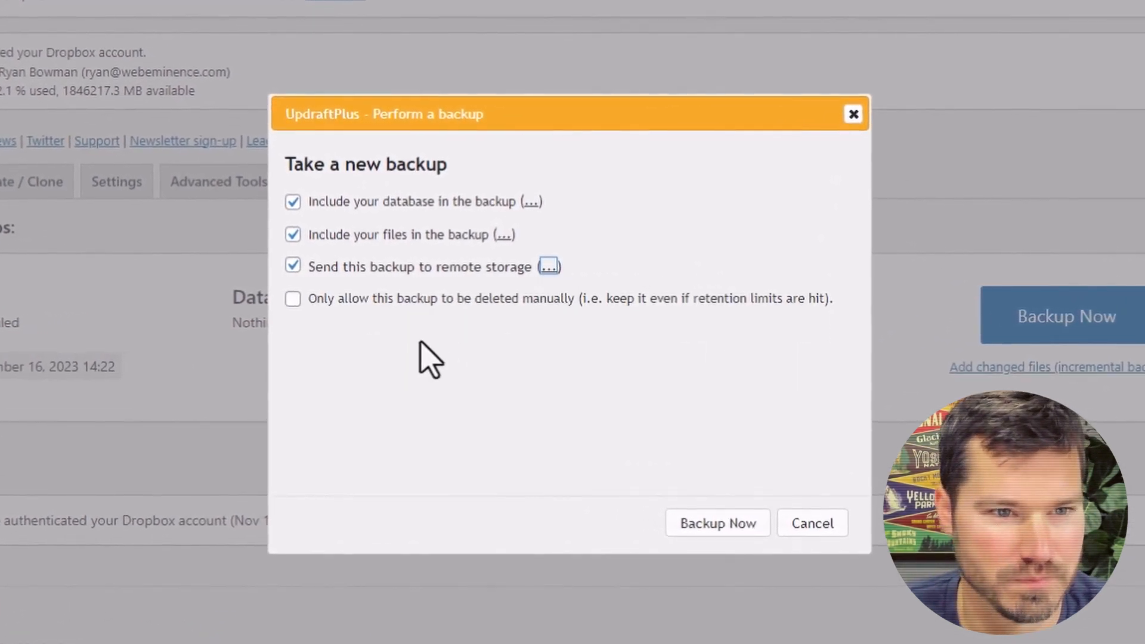
click(547, 268)
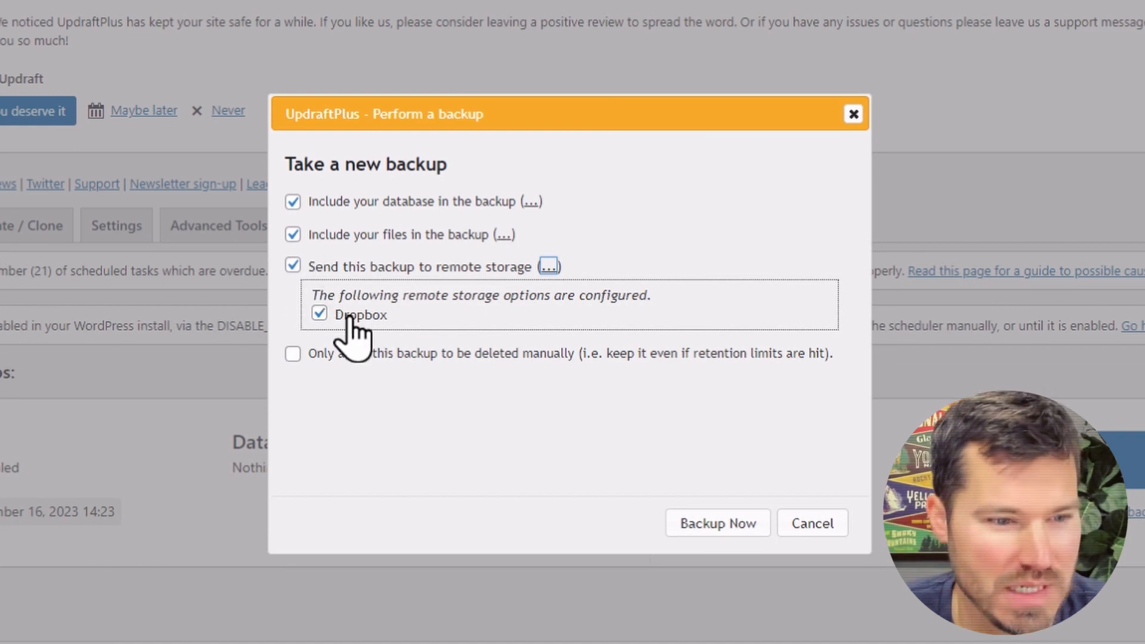
click(735, 525)
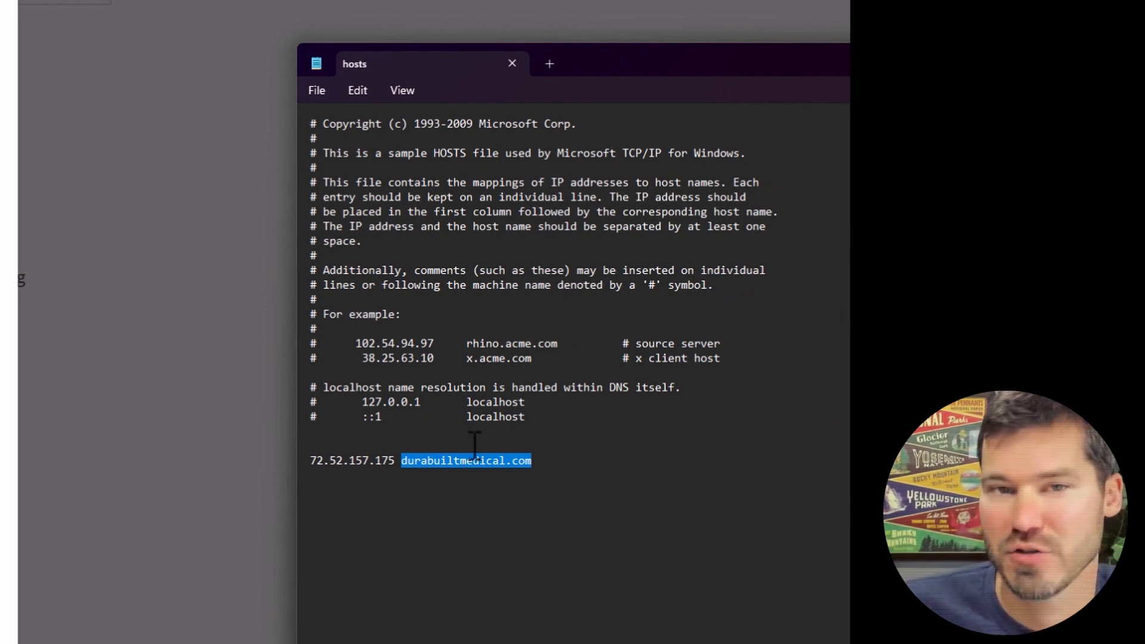
Switch to the hosts file in the text editor and highlight the domain durabuiltmedical.com in its last entry
click(533, 460)
shift+click(403, 468)
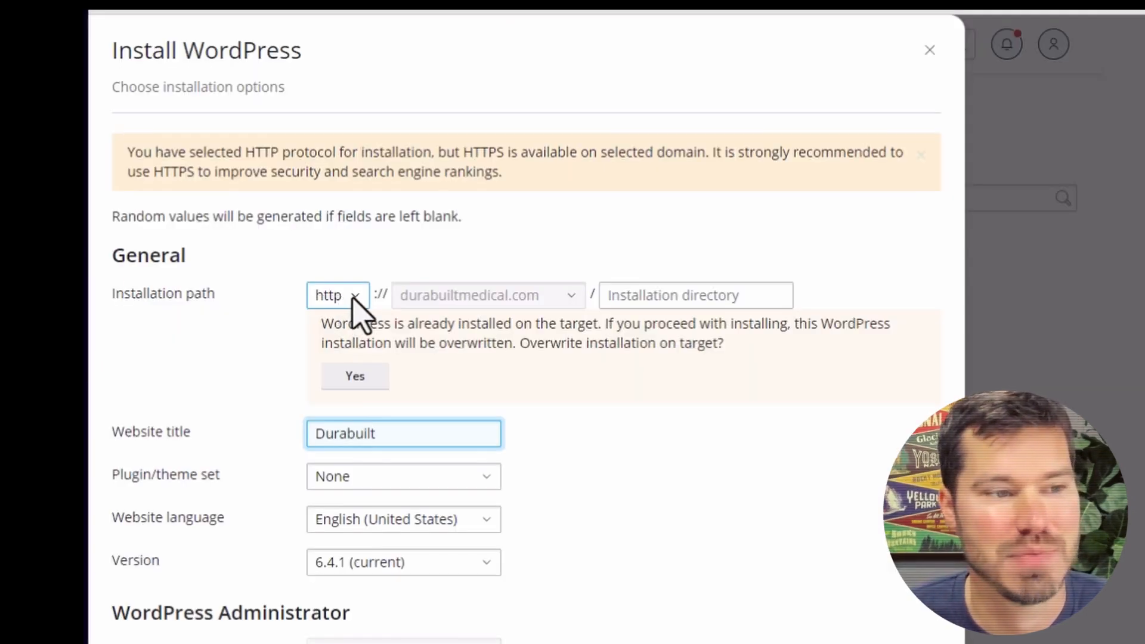
In the hosting control panel, install WordPress 6.4.1 on durabuiltmedical.com over http with the website title Durabuilt
click(352, 298)
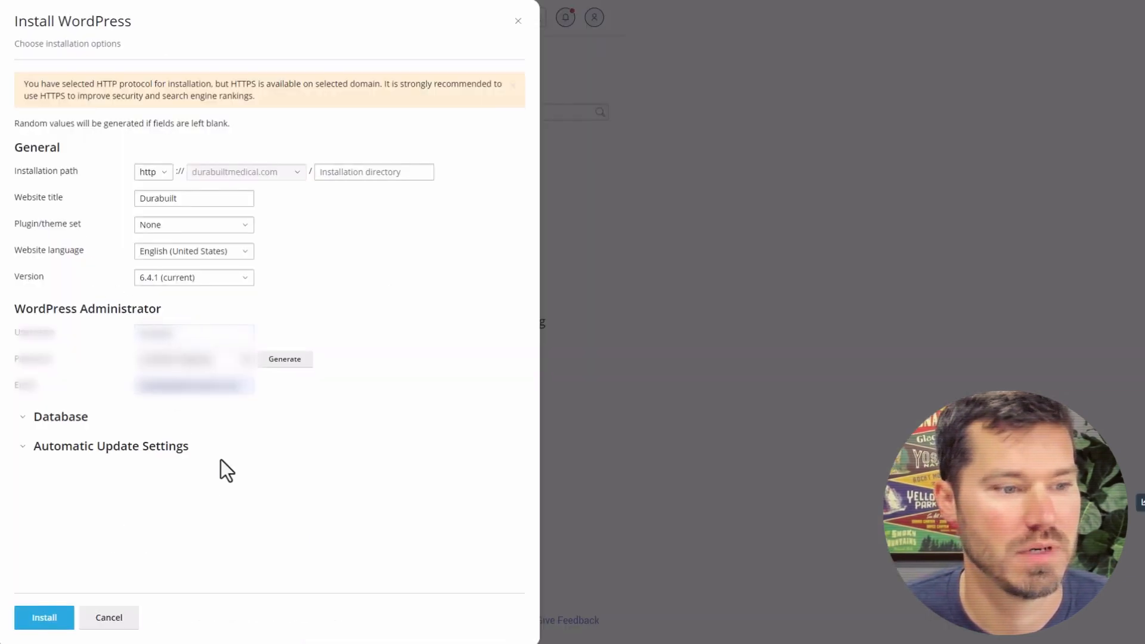
click(51, 620)
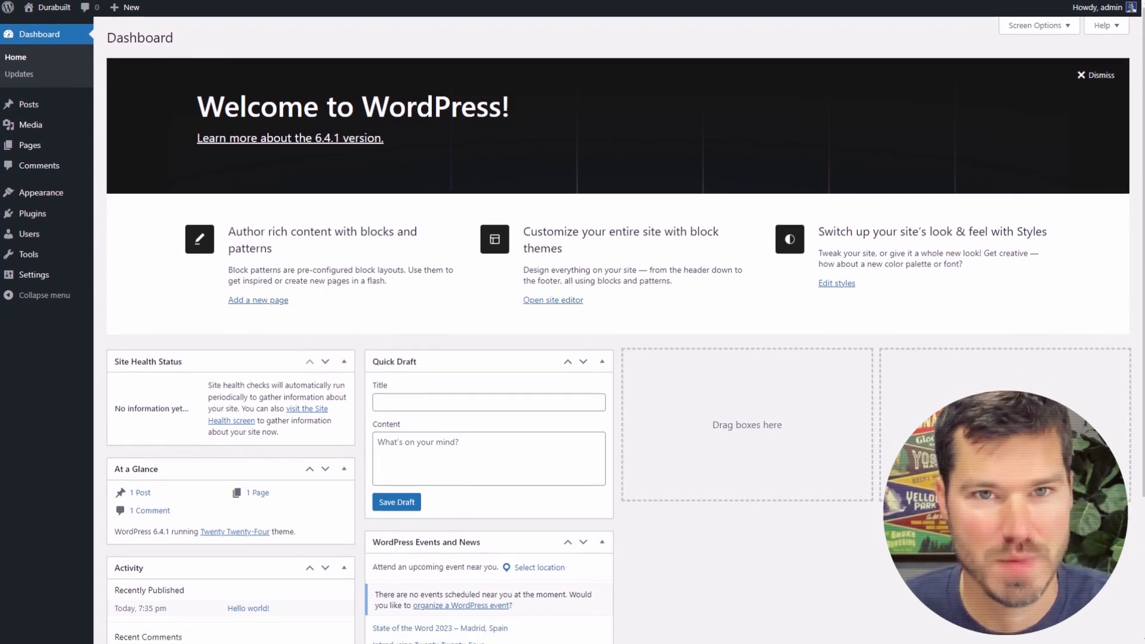
Search for "updraft" on the new WordPress site, then install and activate UpdraftPlus: WordPress Backup & Migration Plugin
mouse_move(33, 211)
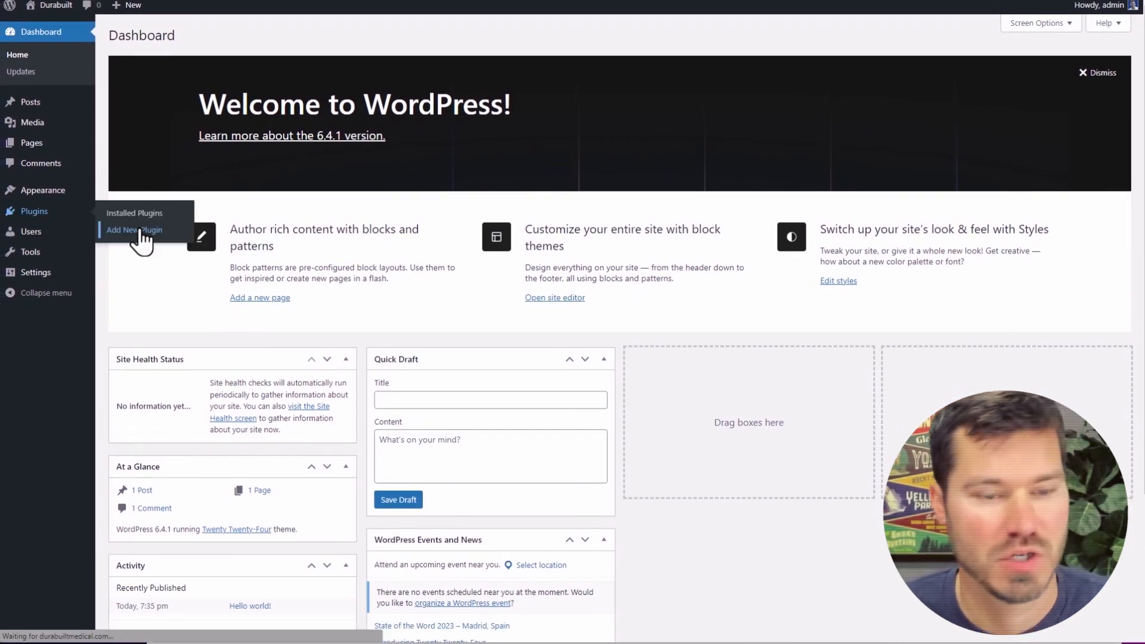
click(135, 232)
click(966, 70)
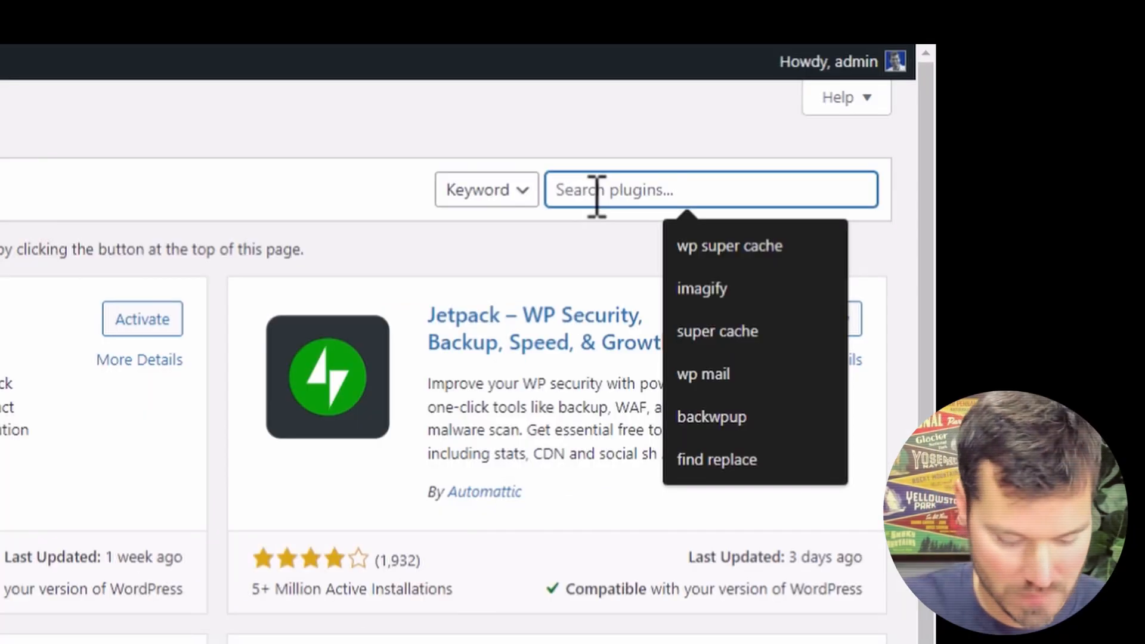
text(updraft)
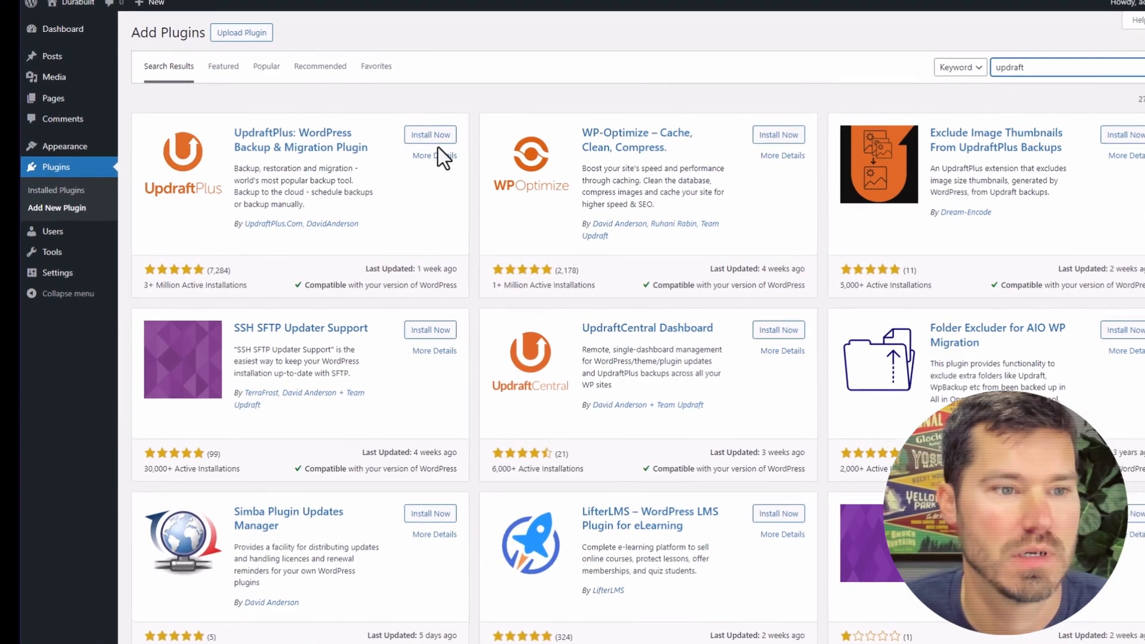
click(434, 137)
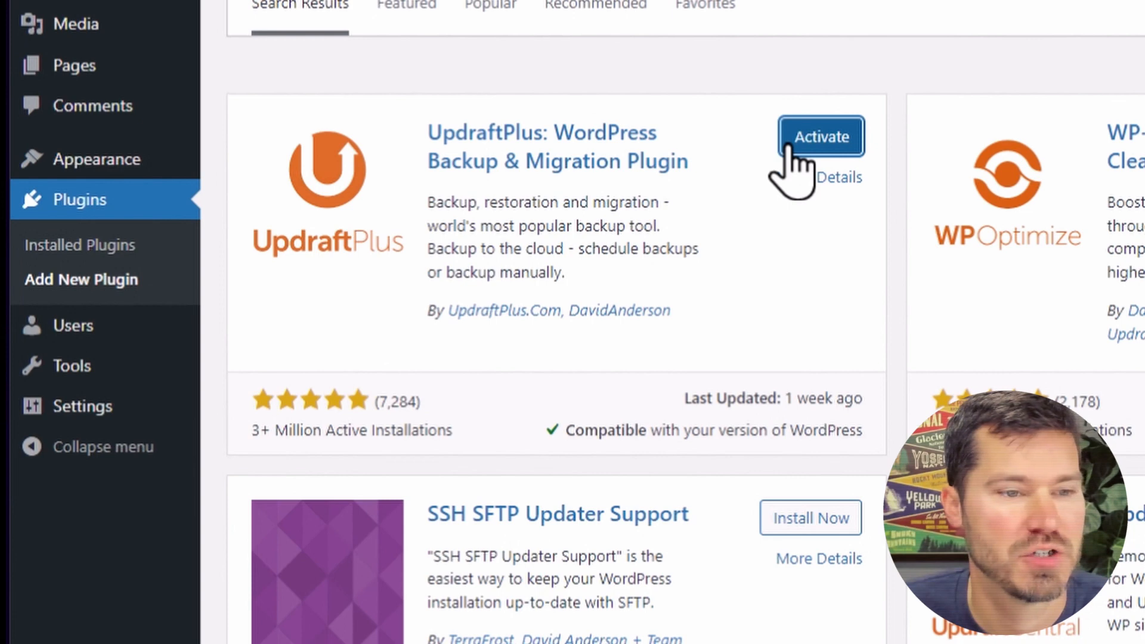
click(787, 148)
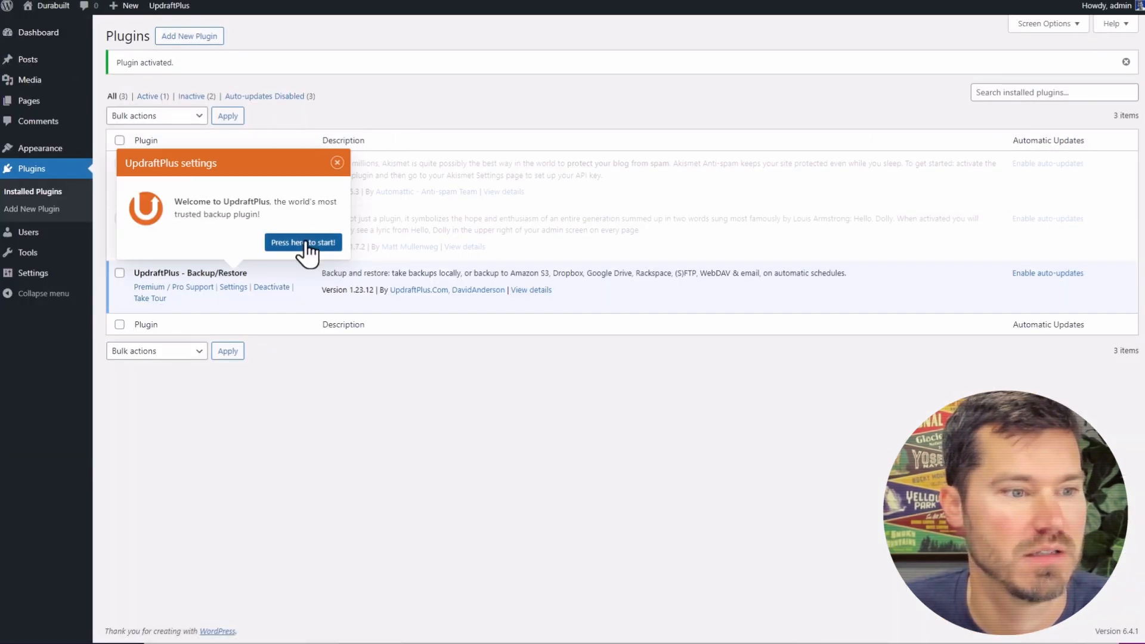
Open UpdraftPlus on the new site, dismiss its tour, and choose Dropbox as the remote storage
click(307, 243)
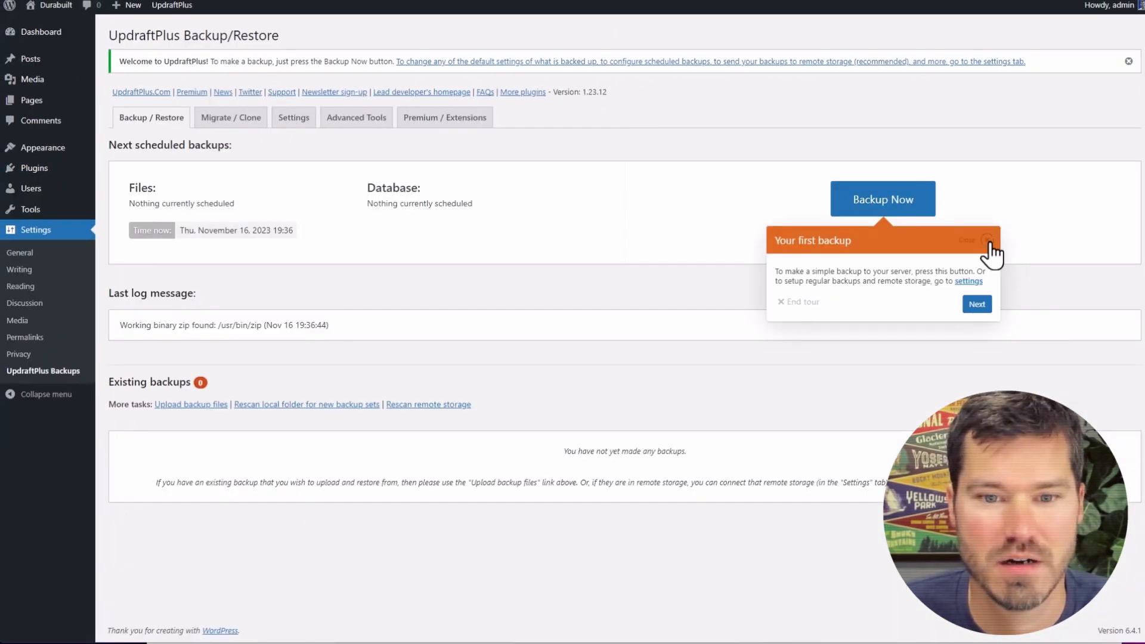
click(988, 241)
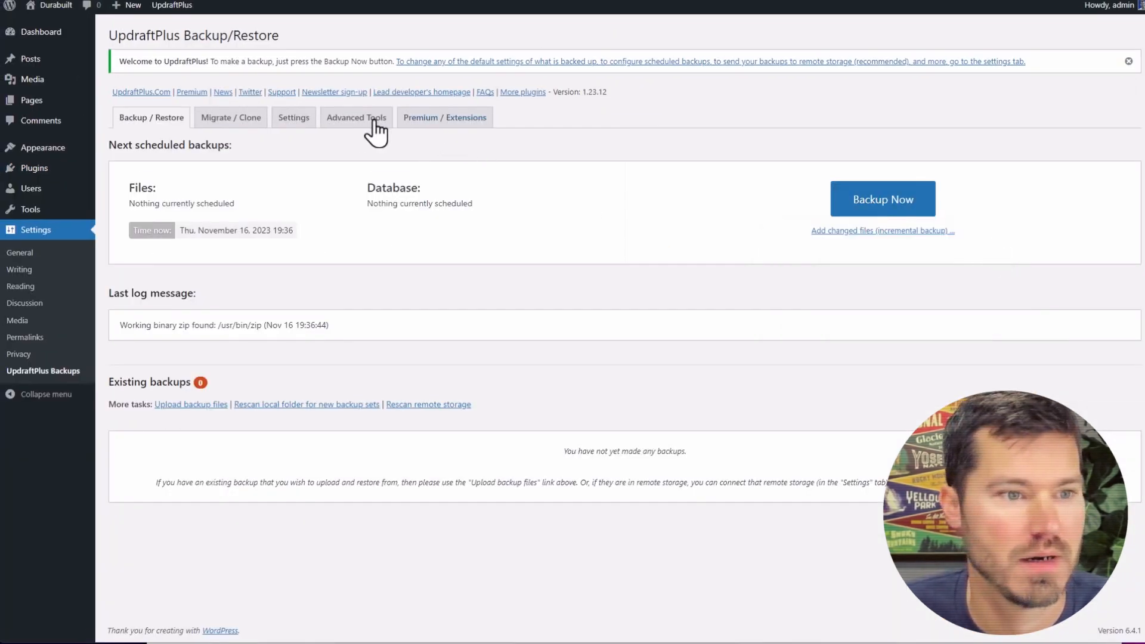
click(293, 117)
click(429, 537)
scroll(429, 537, down, 15)
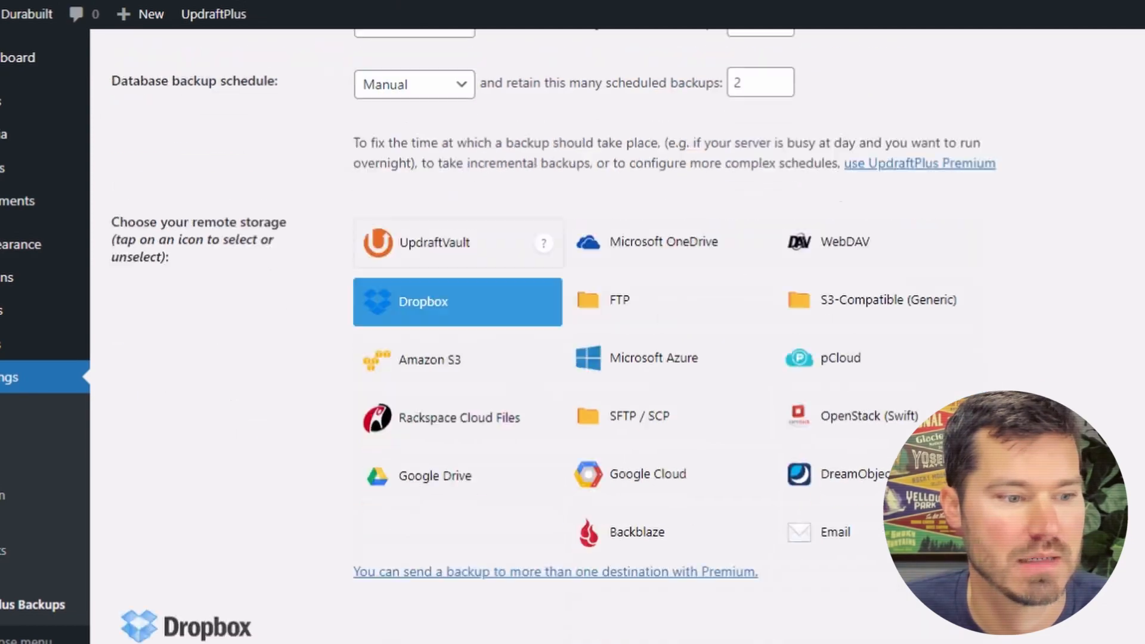
Authenticate UpdraftPlus with Dropbox and complete the setup, submitting the form despite the insecure connection
click(504, 360)
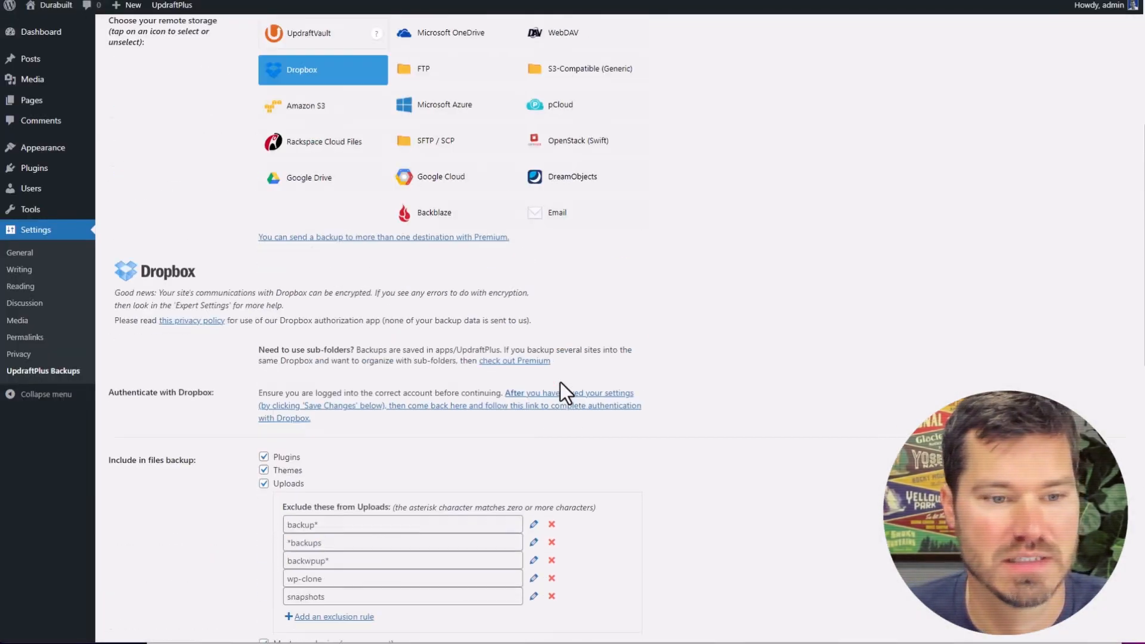
click(627, 303)
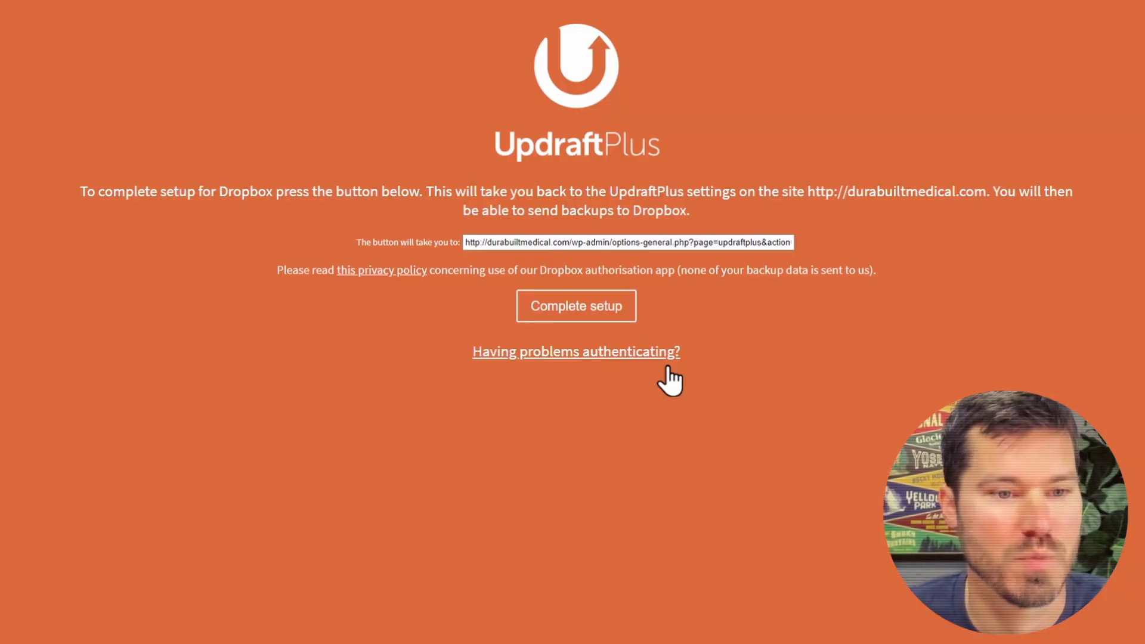
click(569, 310)
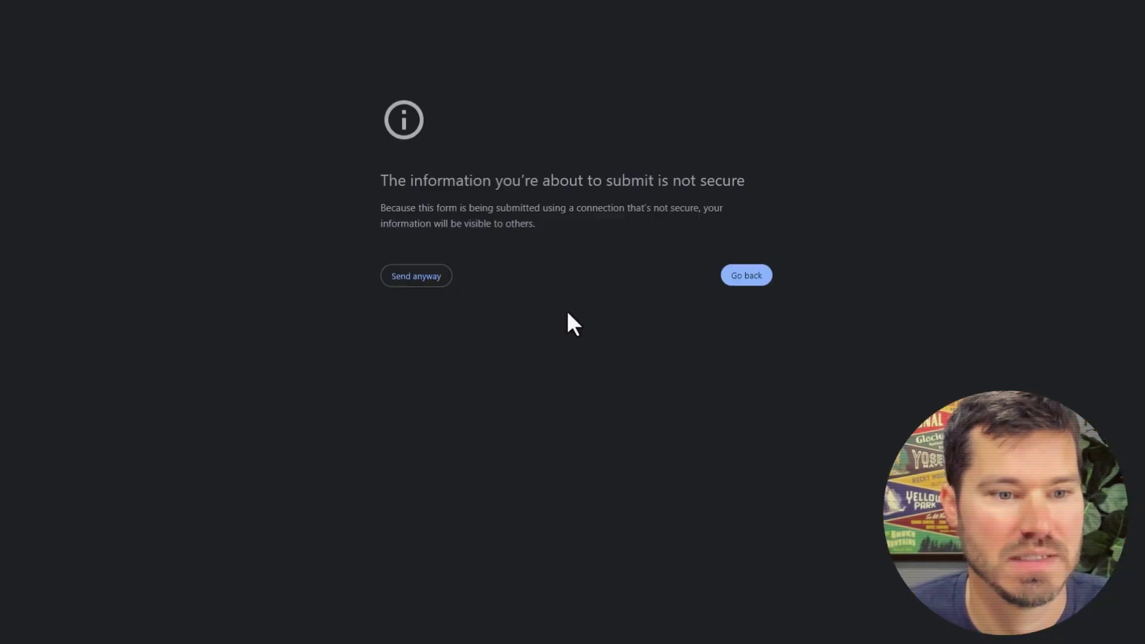
click(417, 279)
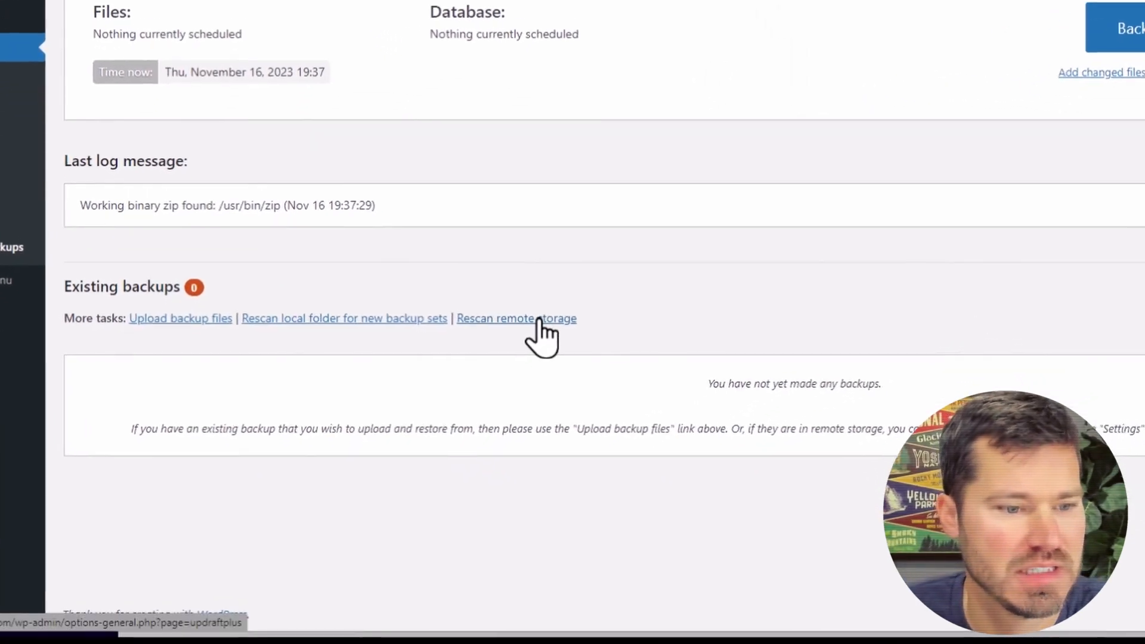
Rescan the remote storage for existing backups and agree to add all backups stored in the Dropbox directory
click(468, 420)
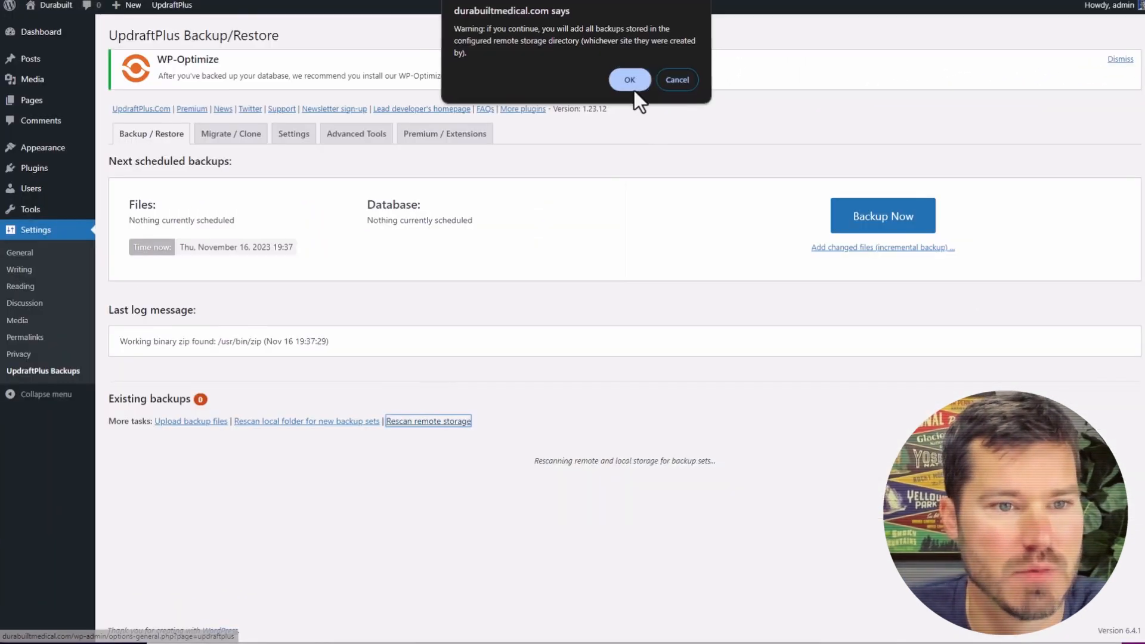
click(632, 84)
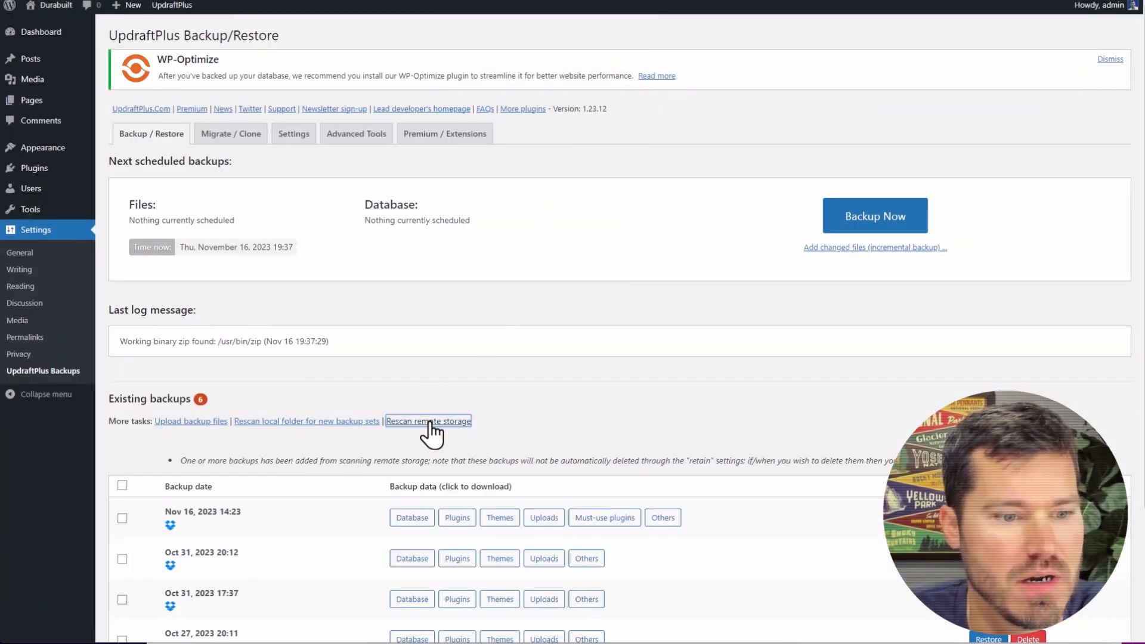
scroll(411, 427, down, 3)
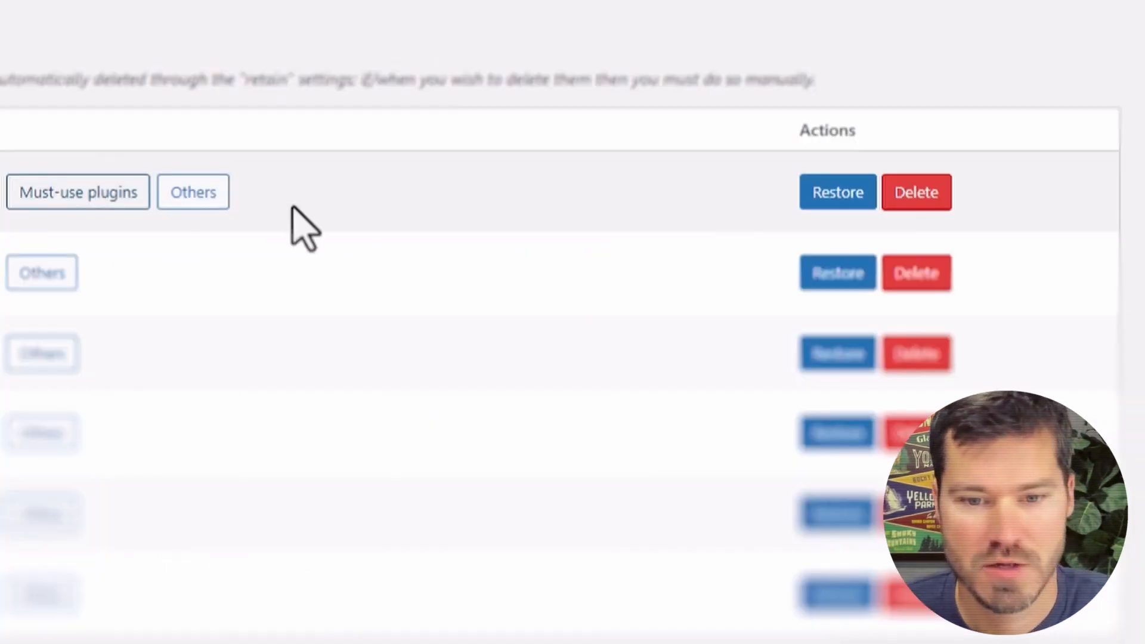
Prepare to restore the Nov 16, 2023 14:23 backup with plugins, themes, uploads, must-use plugins, others and the database included
click(854, 200)
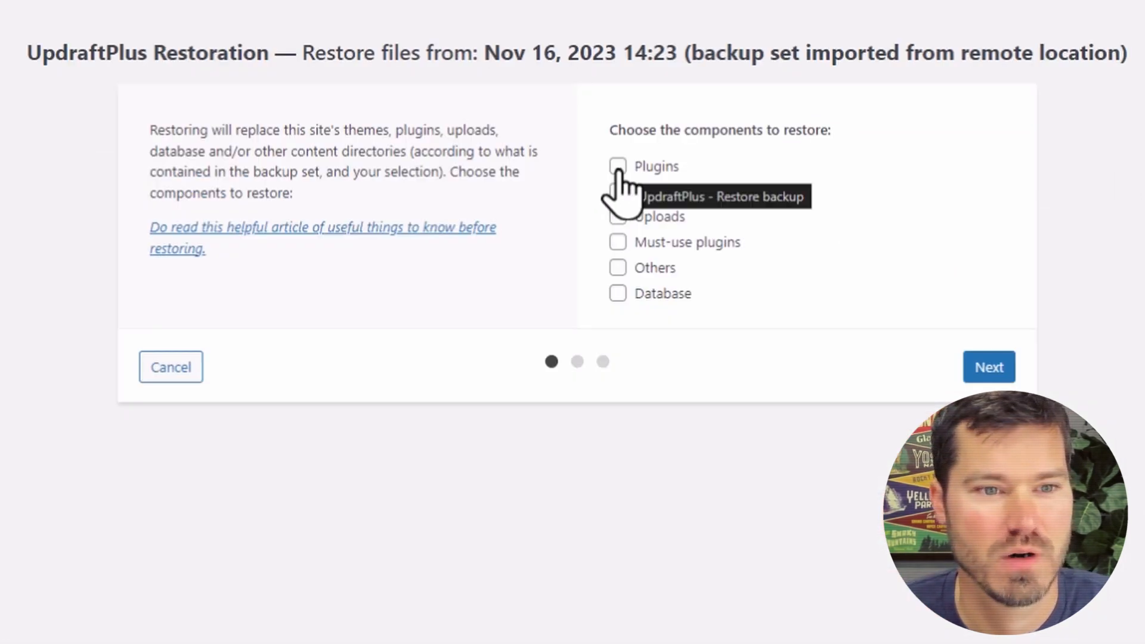
click(618, 167)
click(617, 192)
click(618, 217)
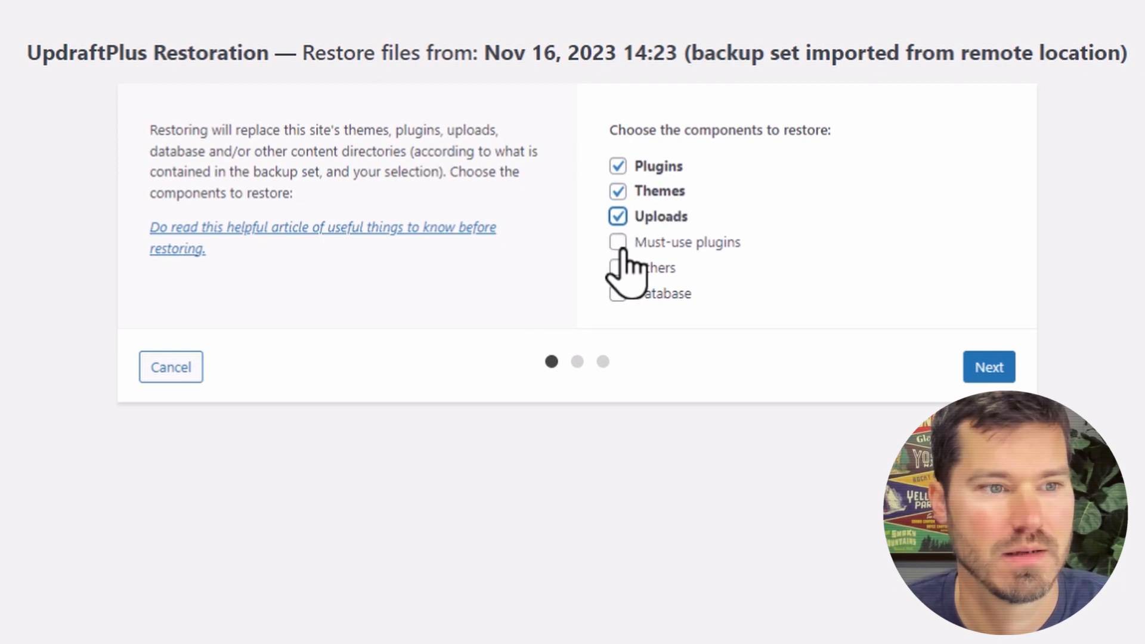
click(617, 242)
click(618, 268)
click(618, 294)
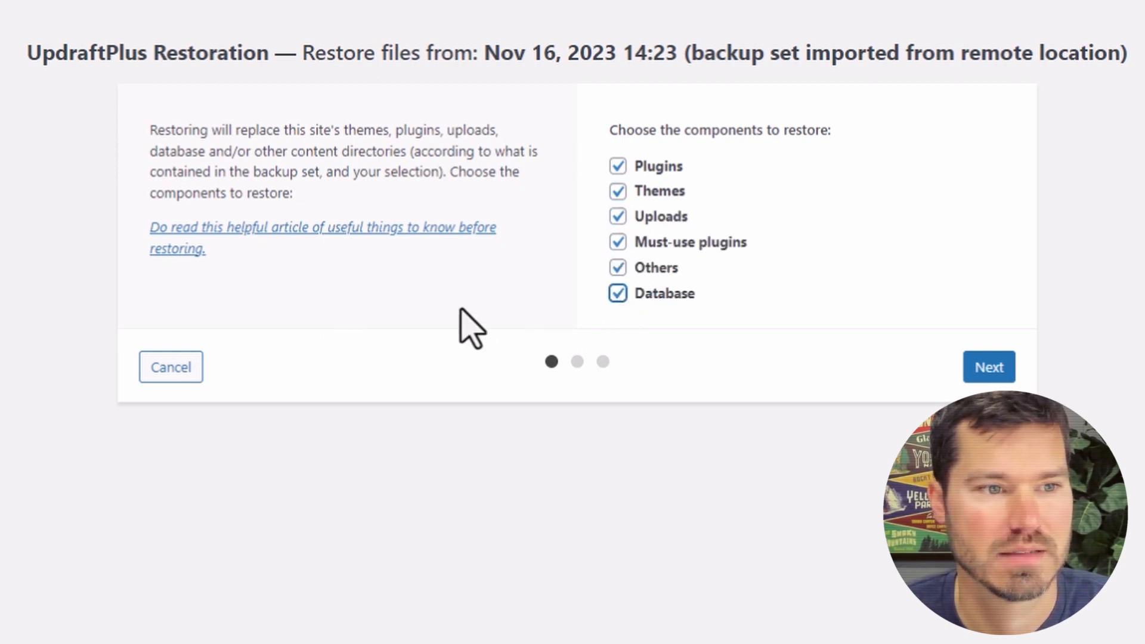
click(983, 367)
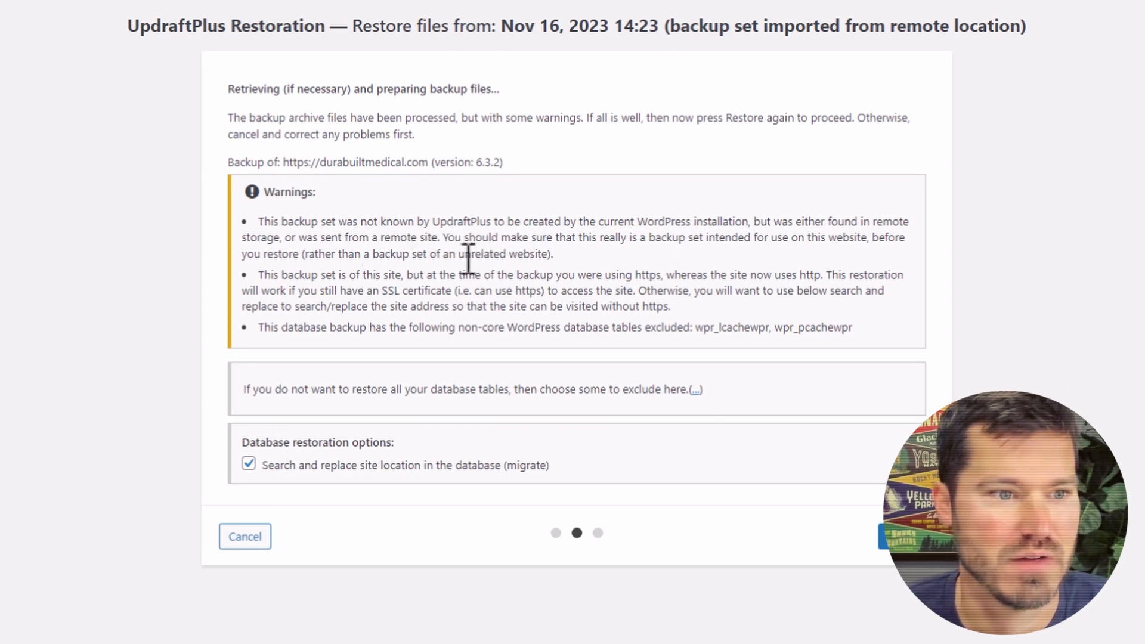
Review the https warning and database table options, then run the restore with search and replace of the site location enabled
drag(273, 275, 713, 269)
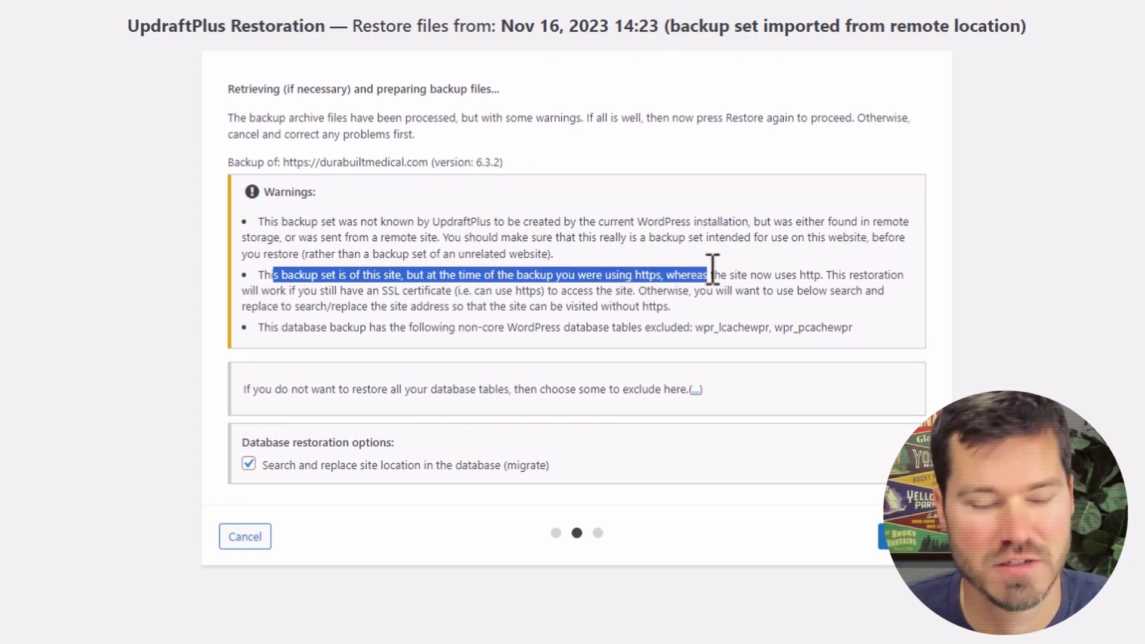
click(713, 270)
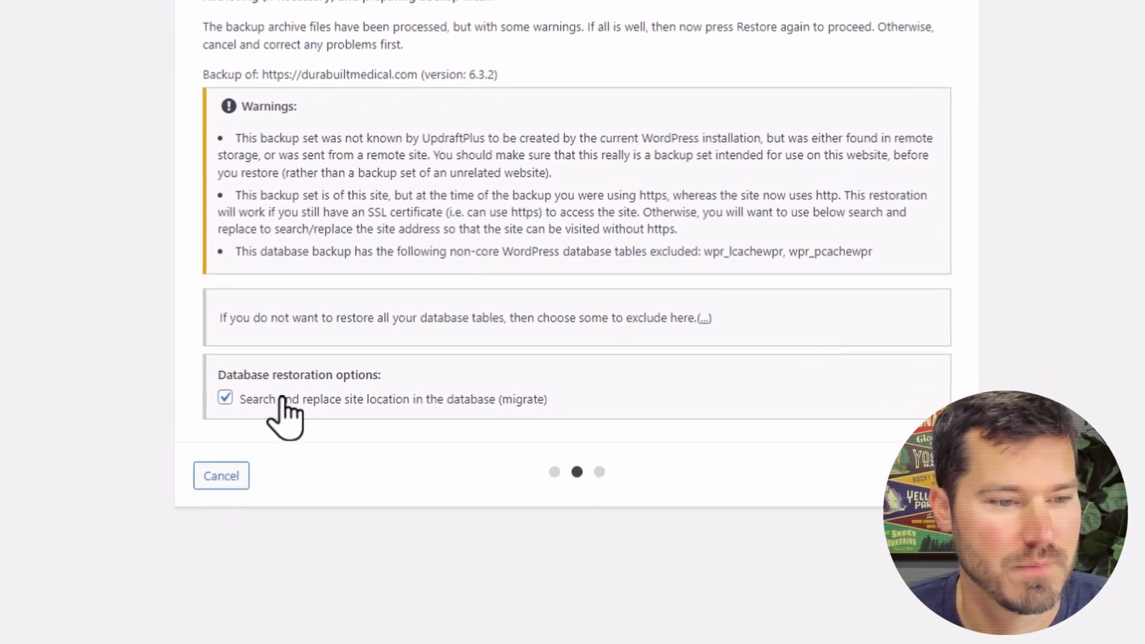
drag(388, 295, 565, 292)
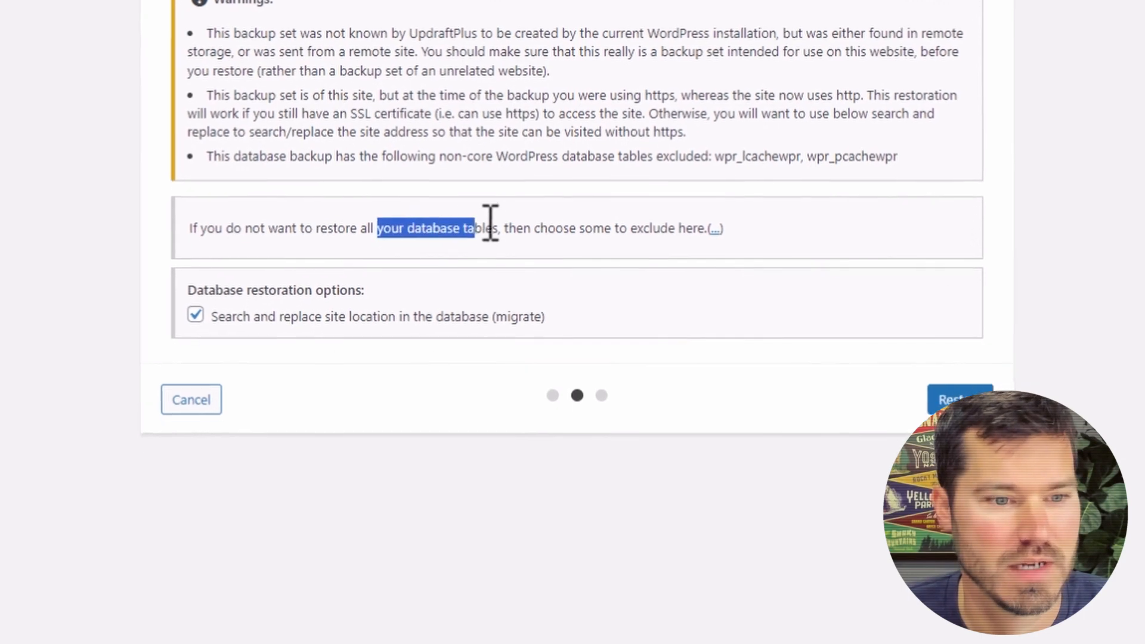
drag(565, 206, 667, 207)
click(668, 207)
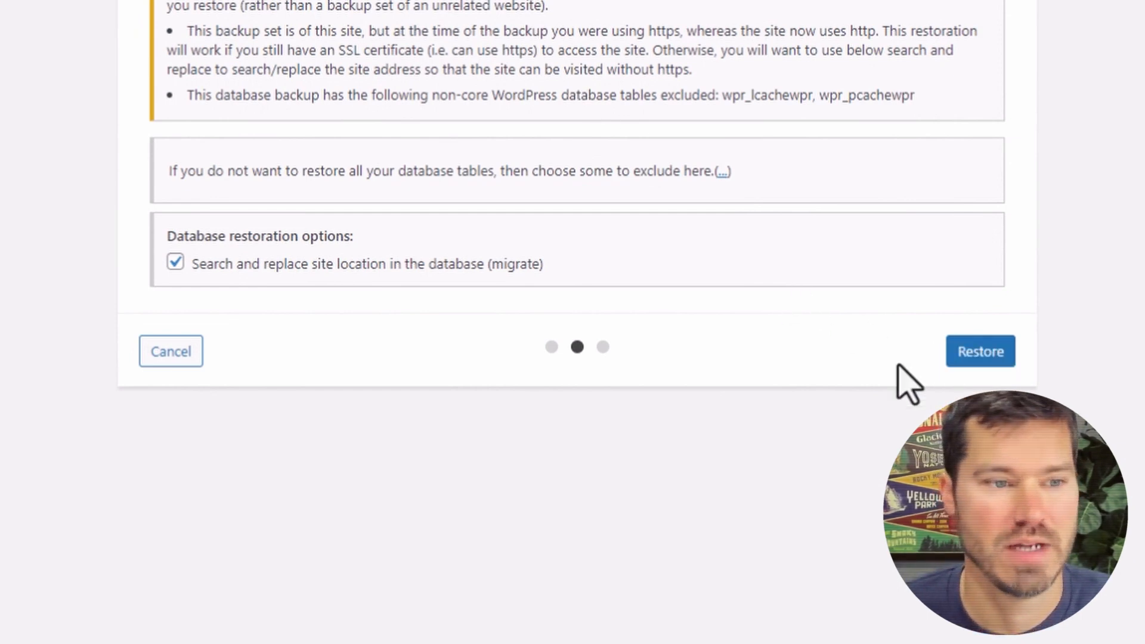
click(981, 352)
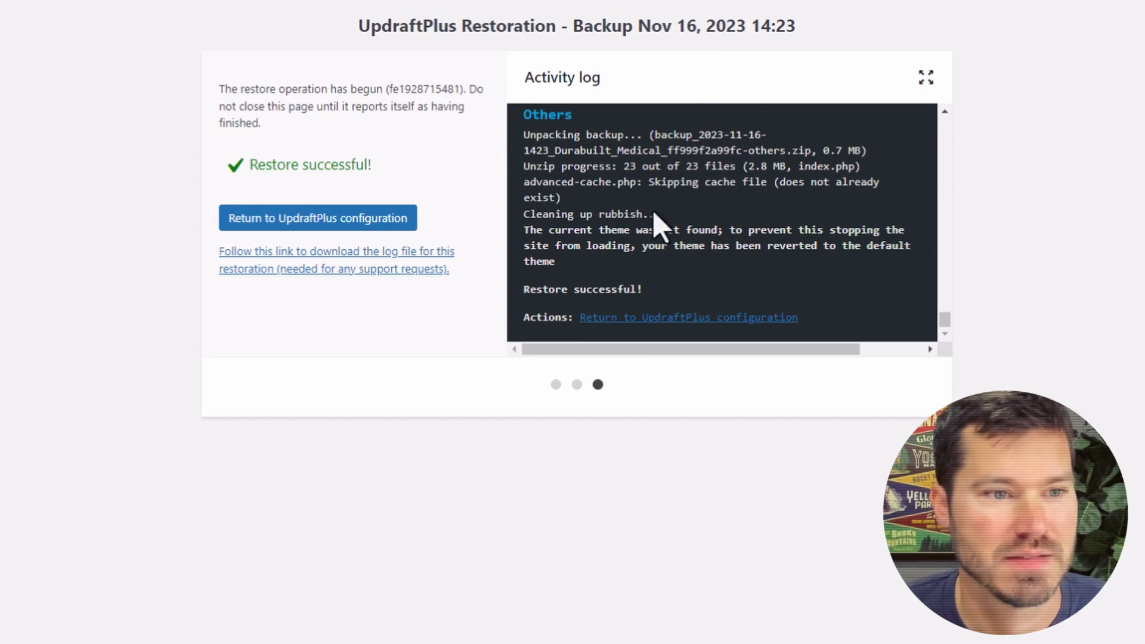
Update the WordPress database after the restore and log back in to the site without saving the password in the browser
click(315, 222)
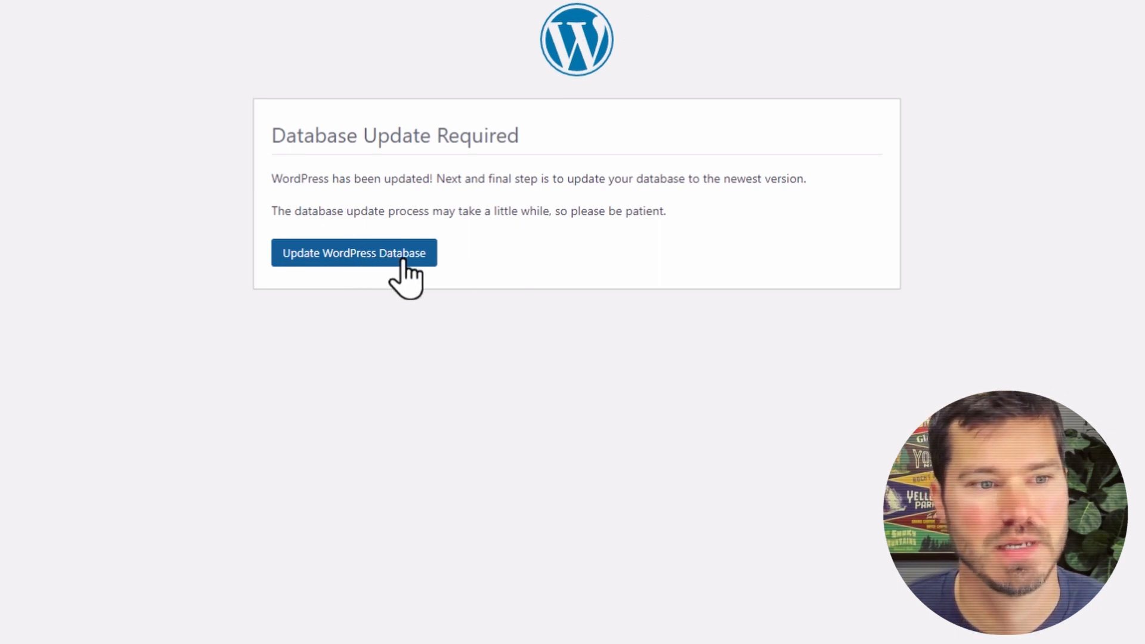
click(403, 265)
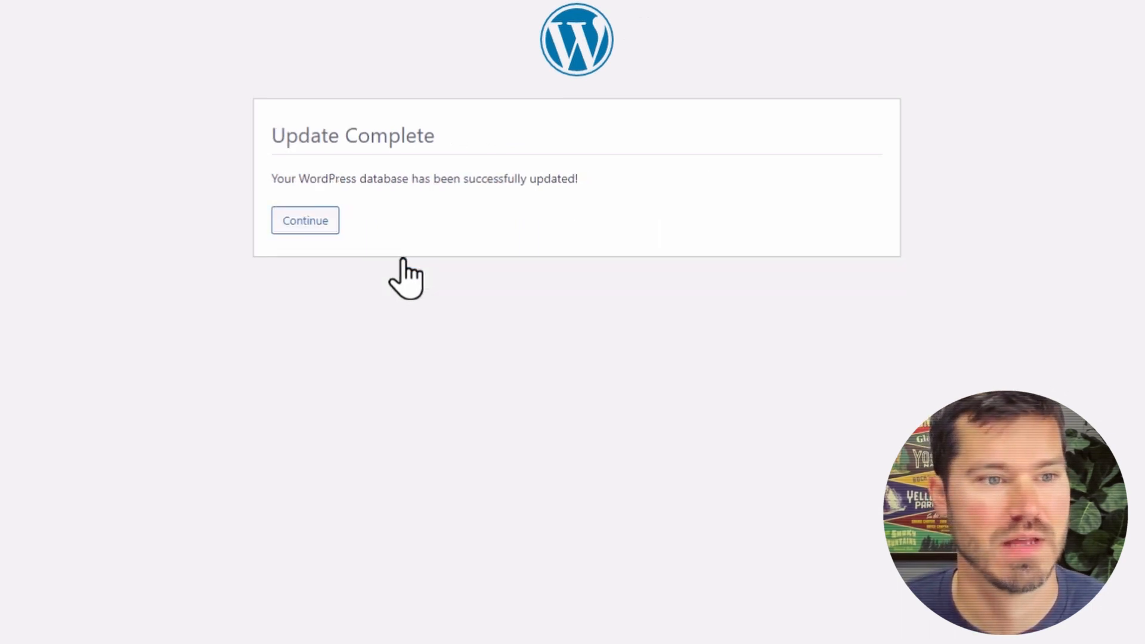
click(305, 222)
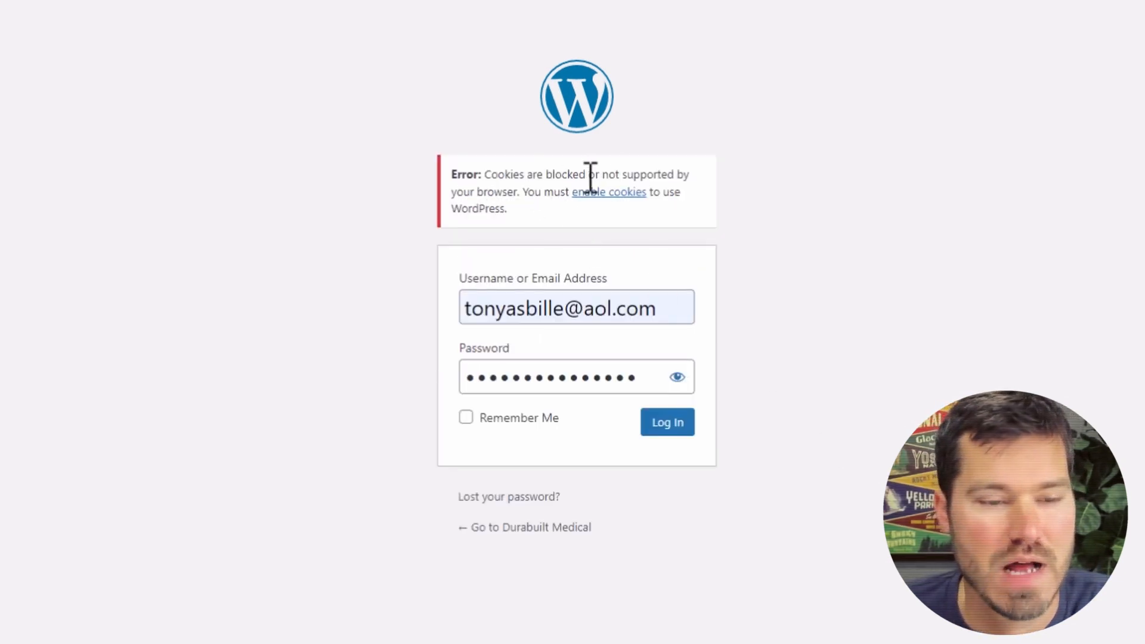
click(663, 424)
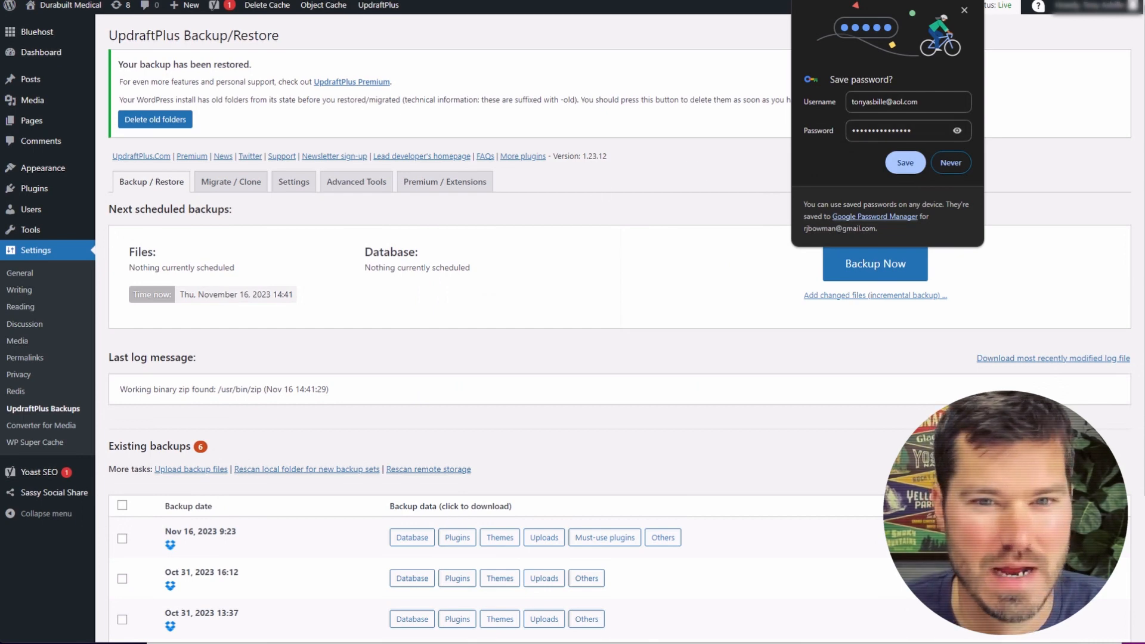
click(964, 10)
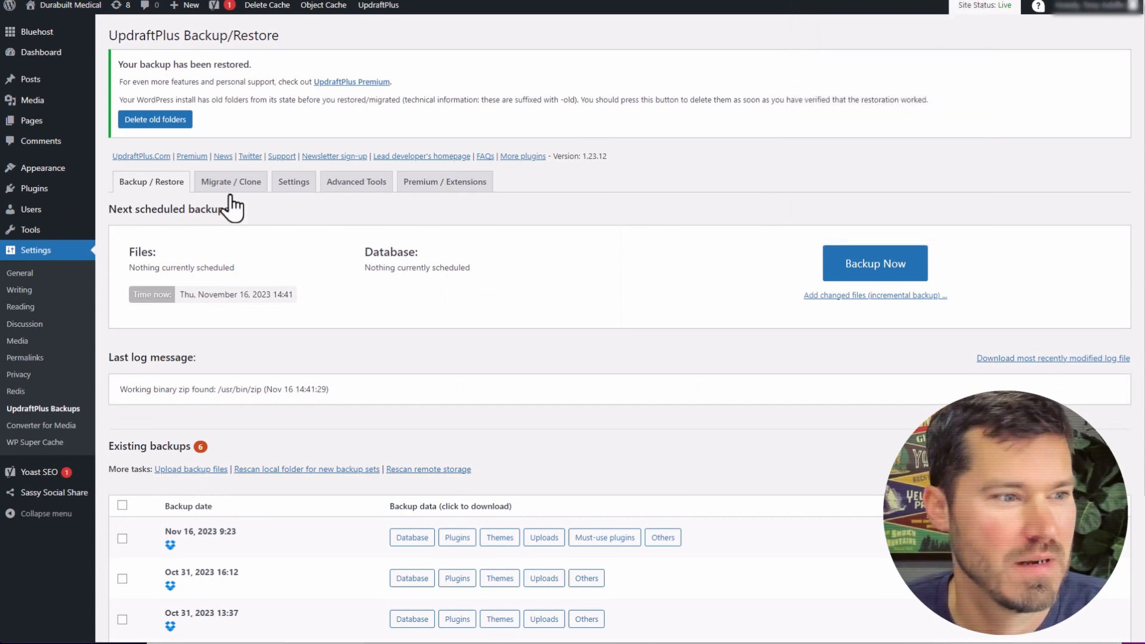
Review the installed plugins on the restored site, checking which ones are active, including Slider Revolution
click(120, 191)
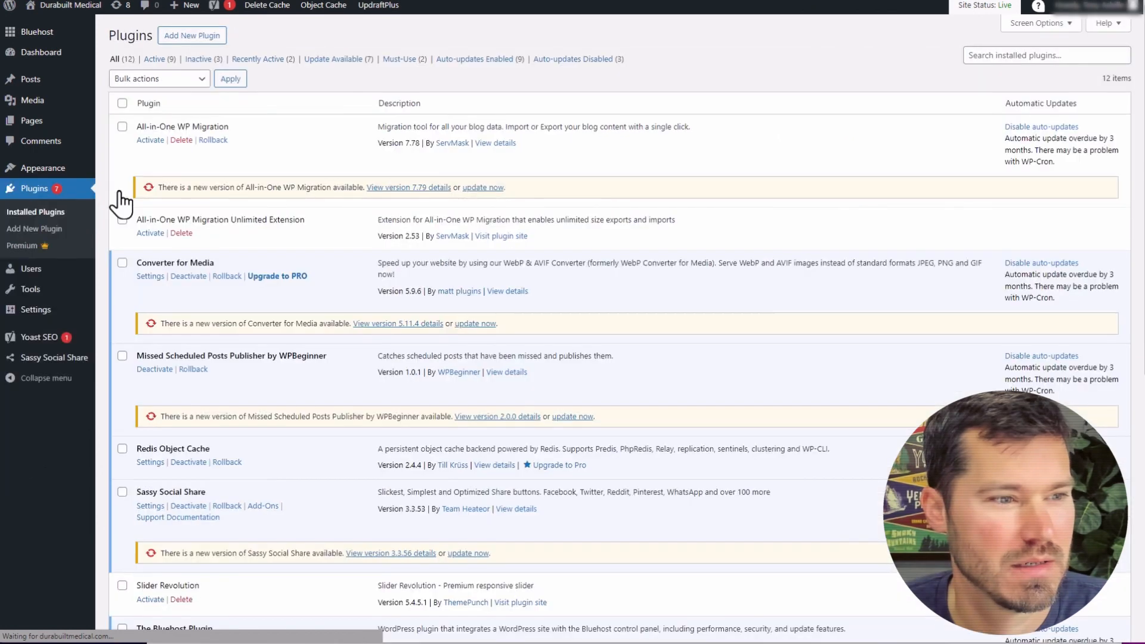
scroll(225, 285, down, 2)
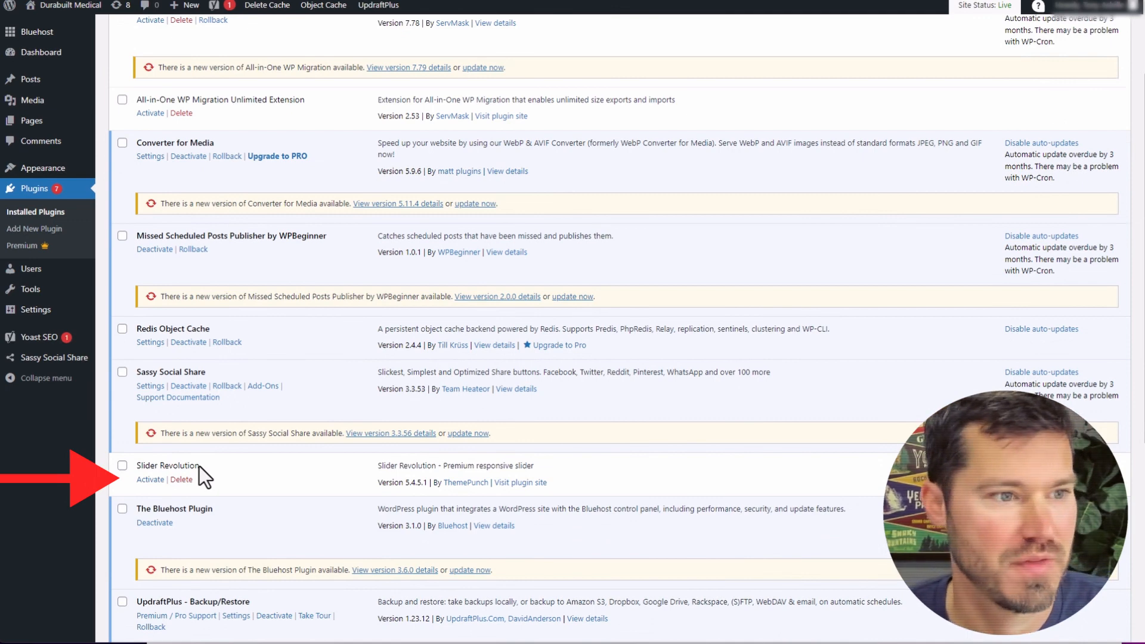
scroll(263, 280, up, 2)
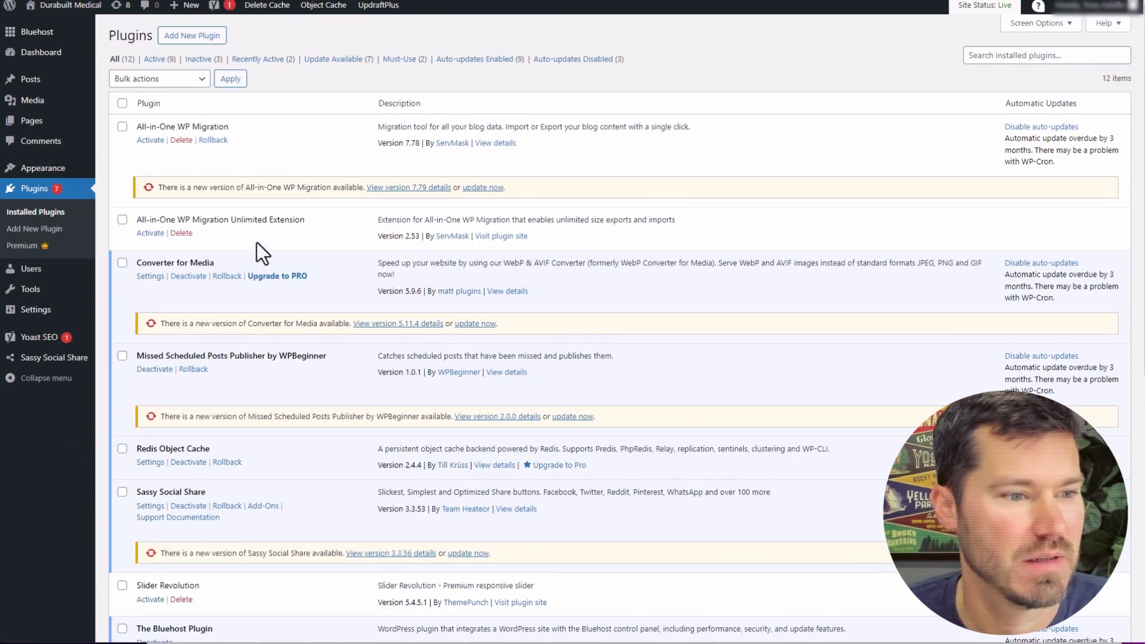
scroll(256, 242, down, 1)
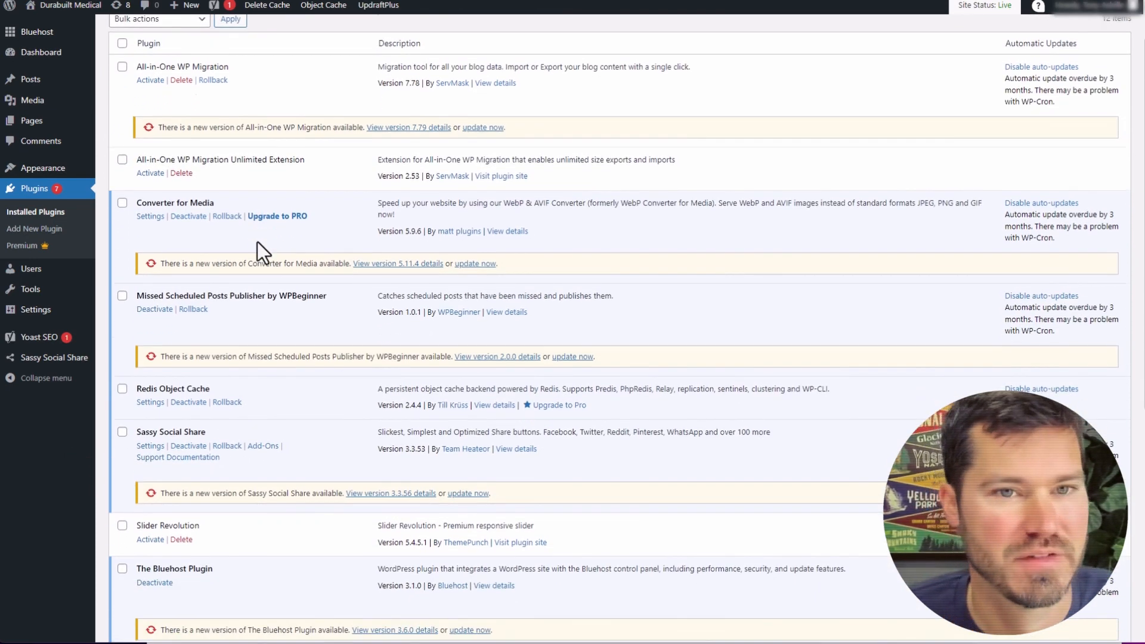
scroll(263, 239, up, 1)
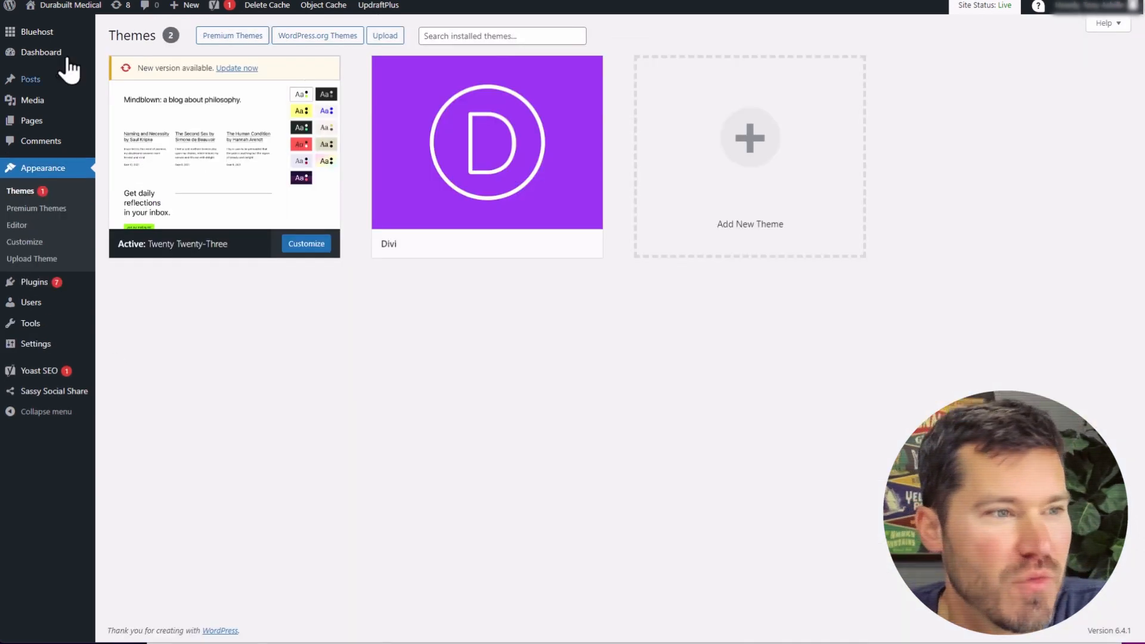
Activate the Divi theme in place of Twenty Twenty-Three
mouse_move(53, 34)
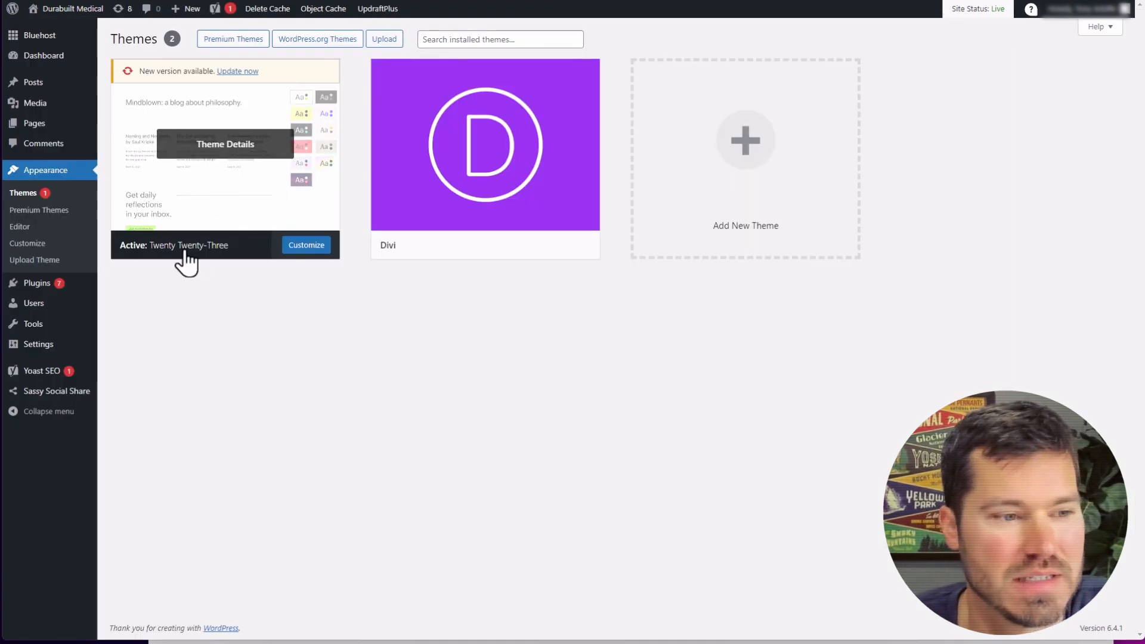
mouse_move(493, 145)
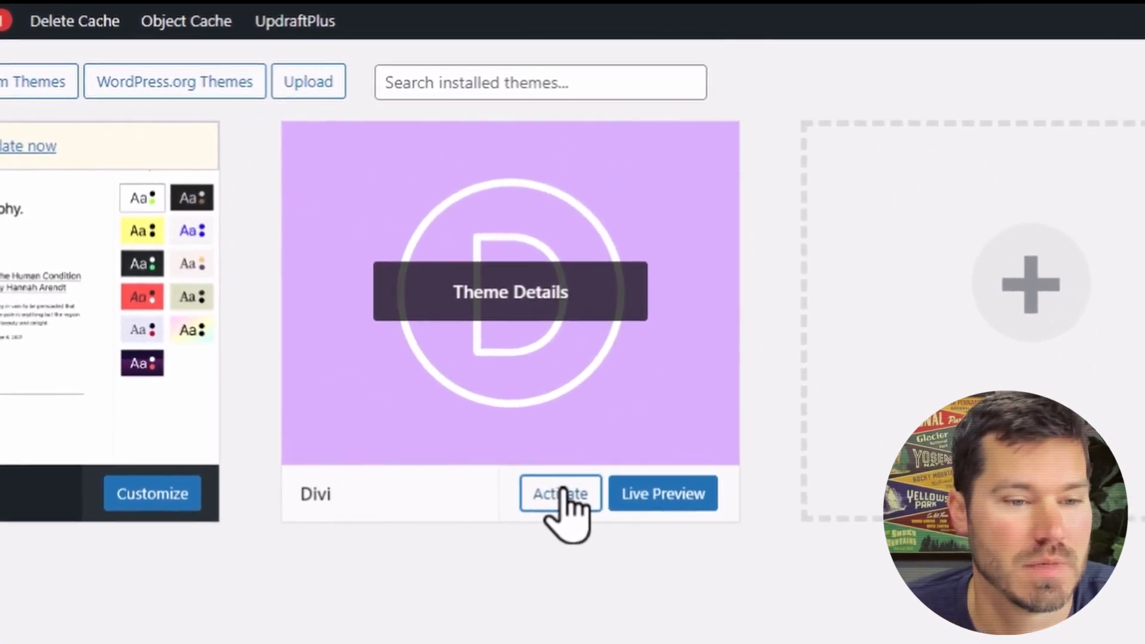
click(561, 494)
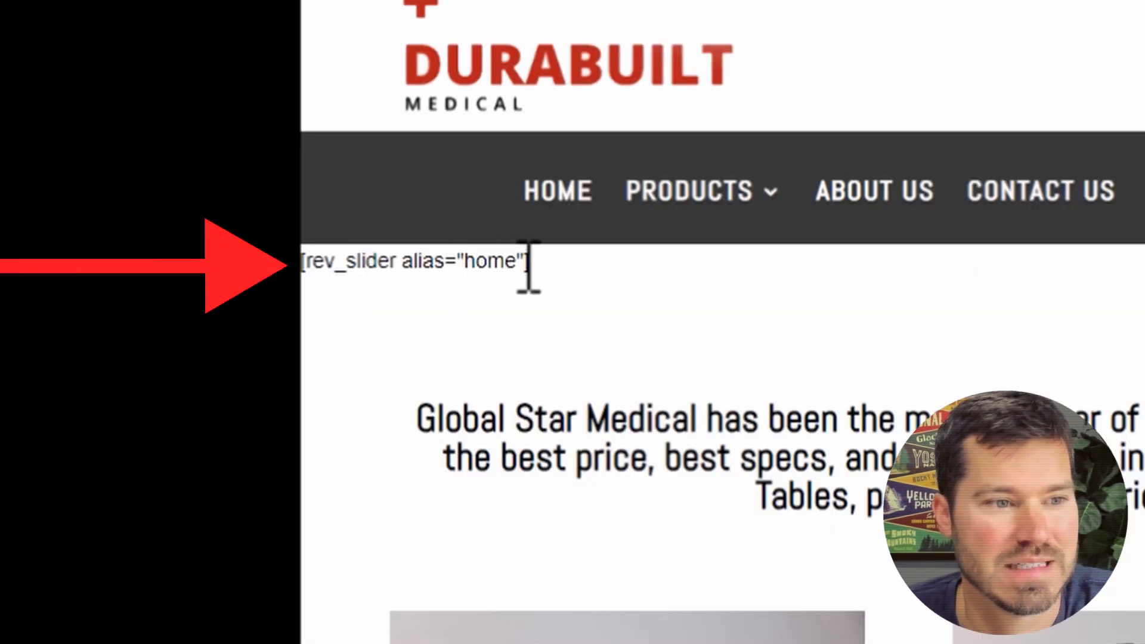
Inspect the restored home page, highlighting the [rev_slider alias="home"] shortcode beneath the navigation and checking the rest of the page
drag(532, 266, 302, 262)
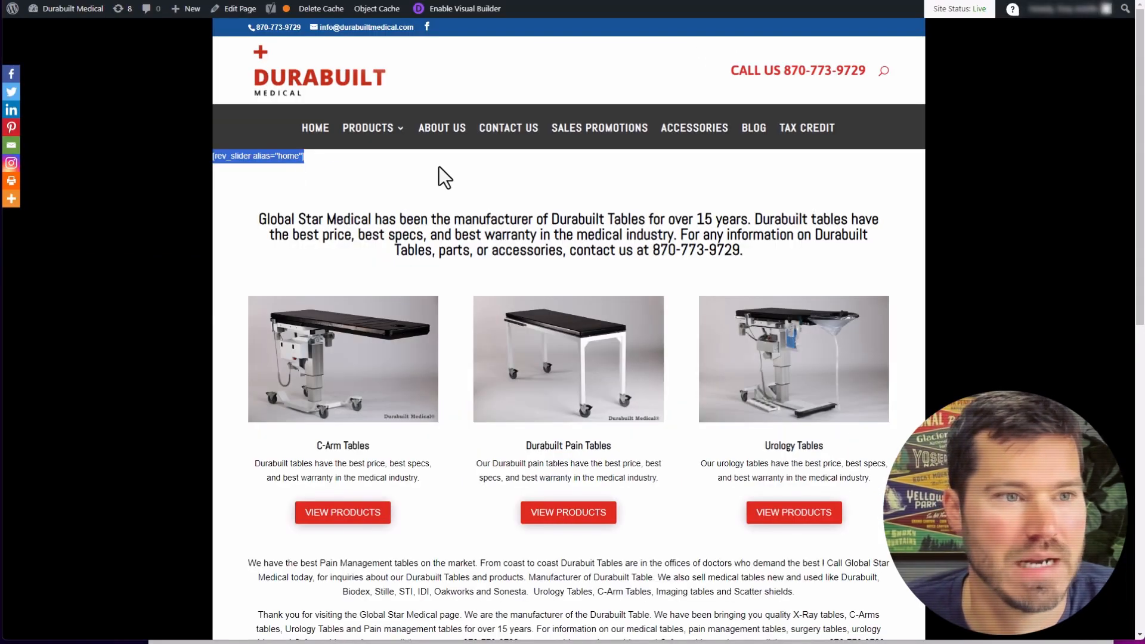
scroll(439, 179, down, 10)
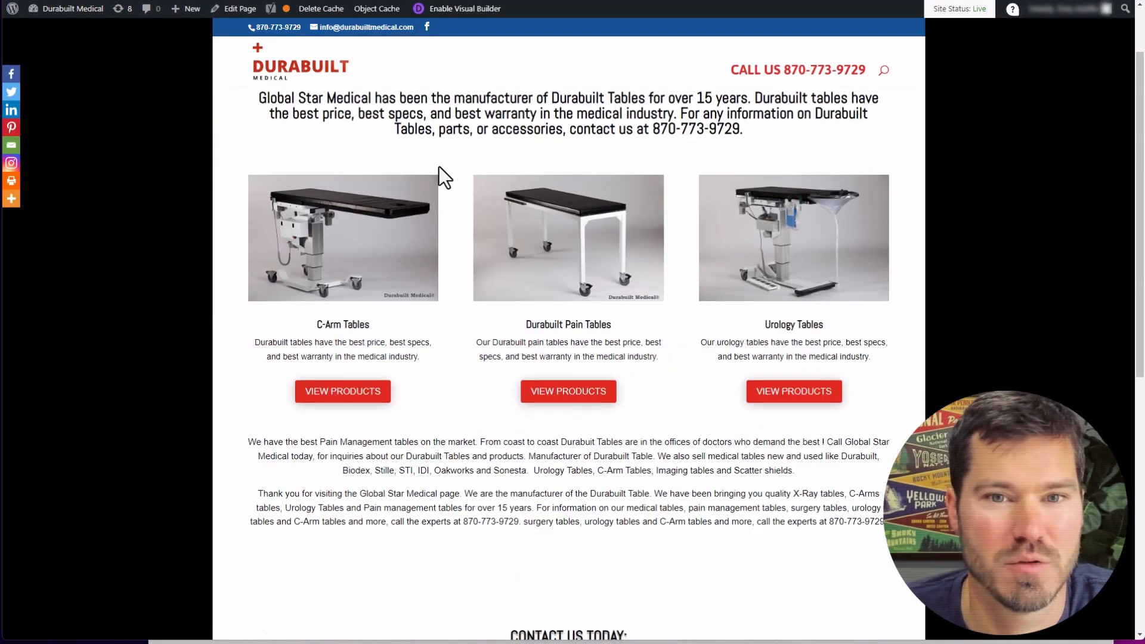
scroll(506, 263, up, 7)
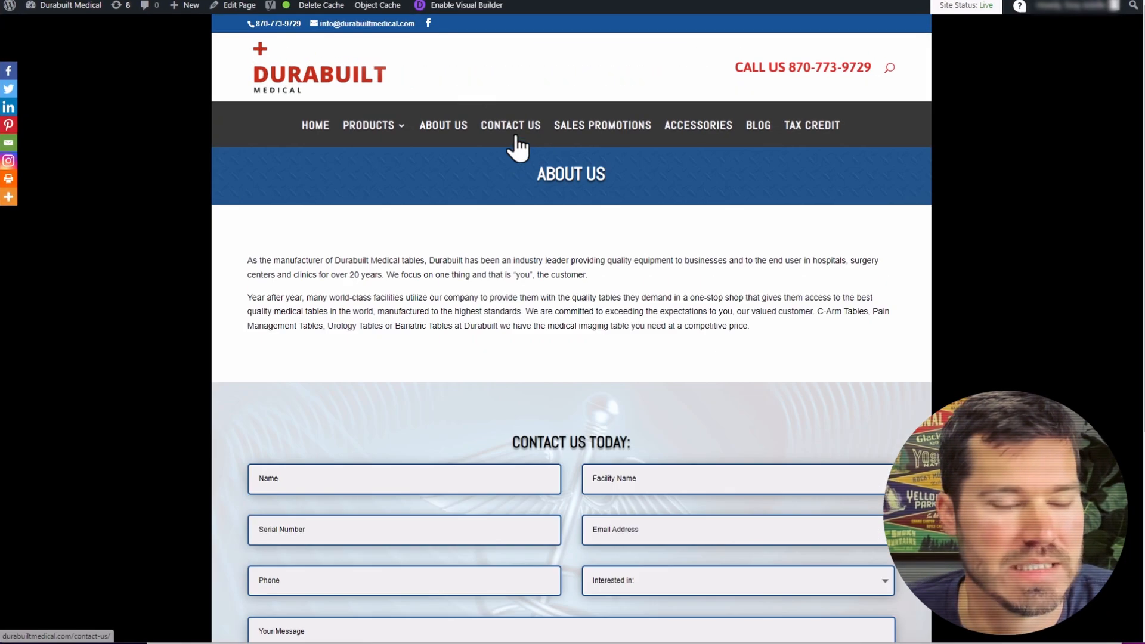
Check the product images and listings throughout the restored site's Accessories page and return to the Themes page of the WordPress dashboard
click(678, 139)
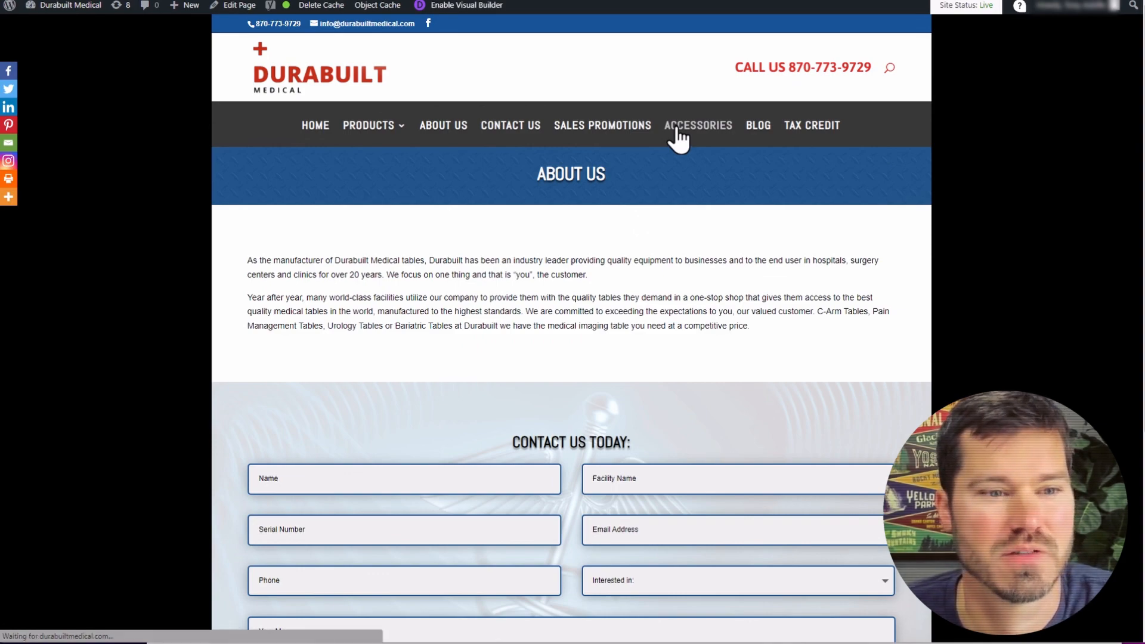
scroll(621, 319, down, 5)
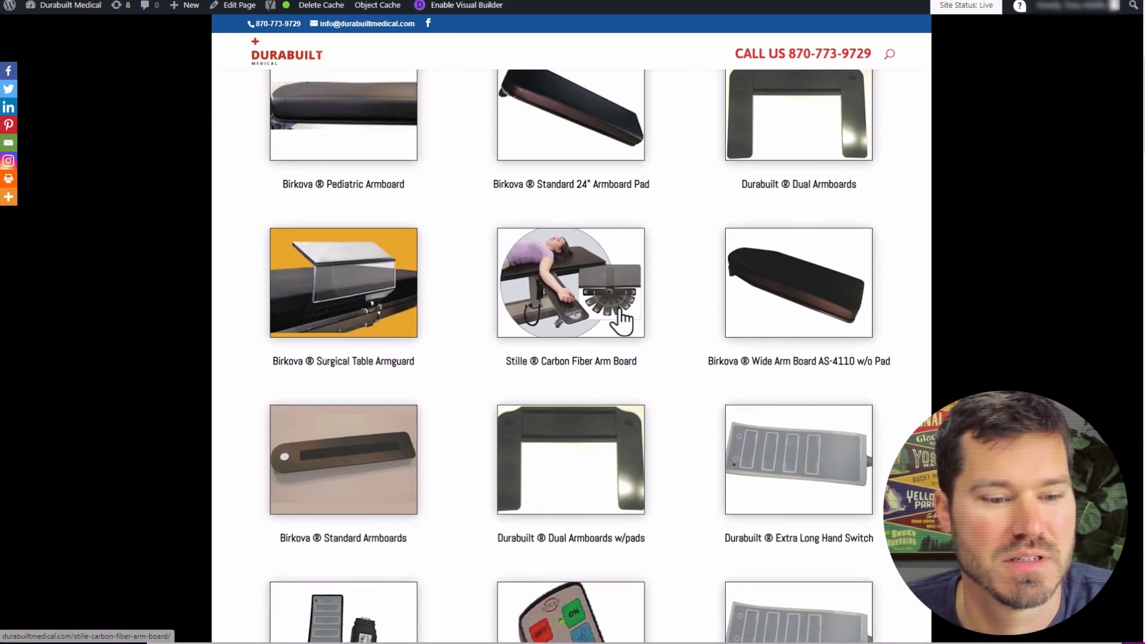
scroll(612, 329, up, 3)
scroll(612, 329, down, 15)
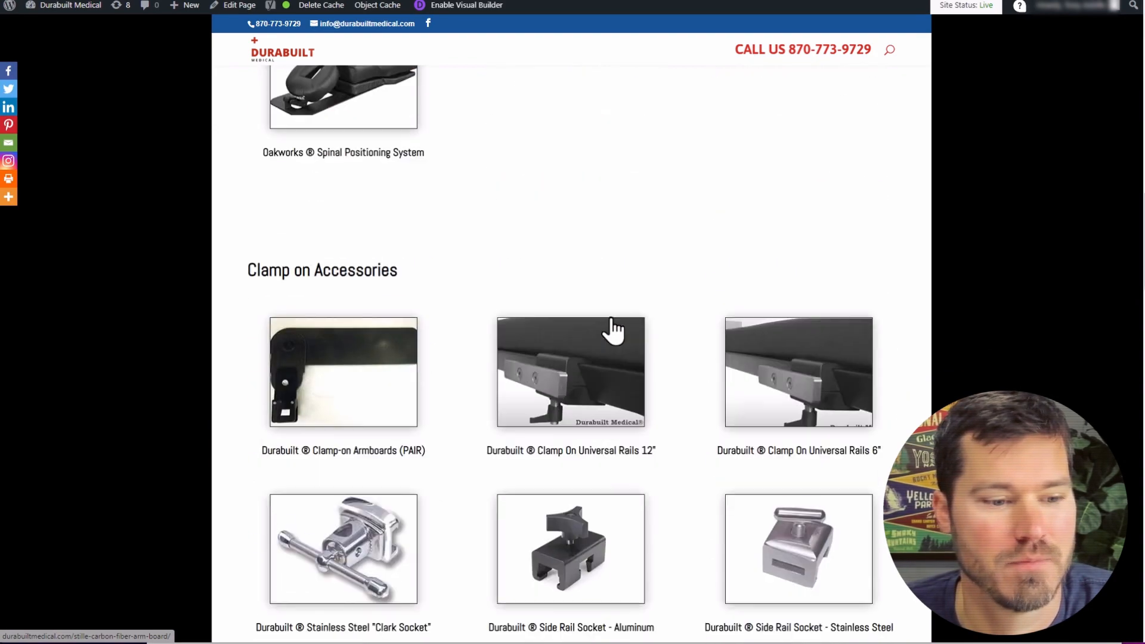
scroll(834, 164, up, 20)
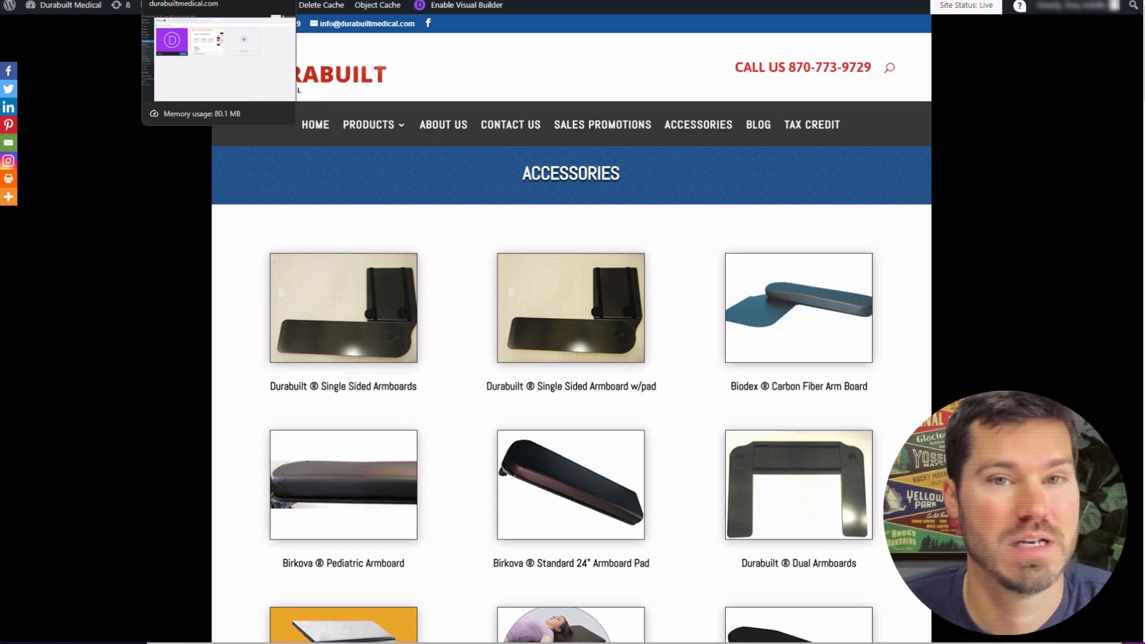
click(208, 1)
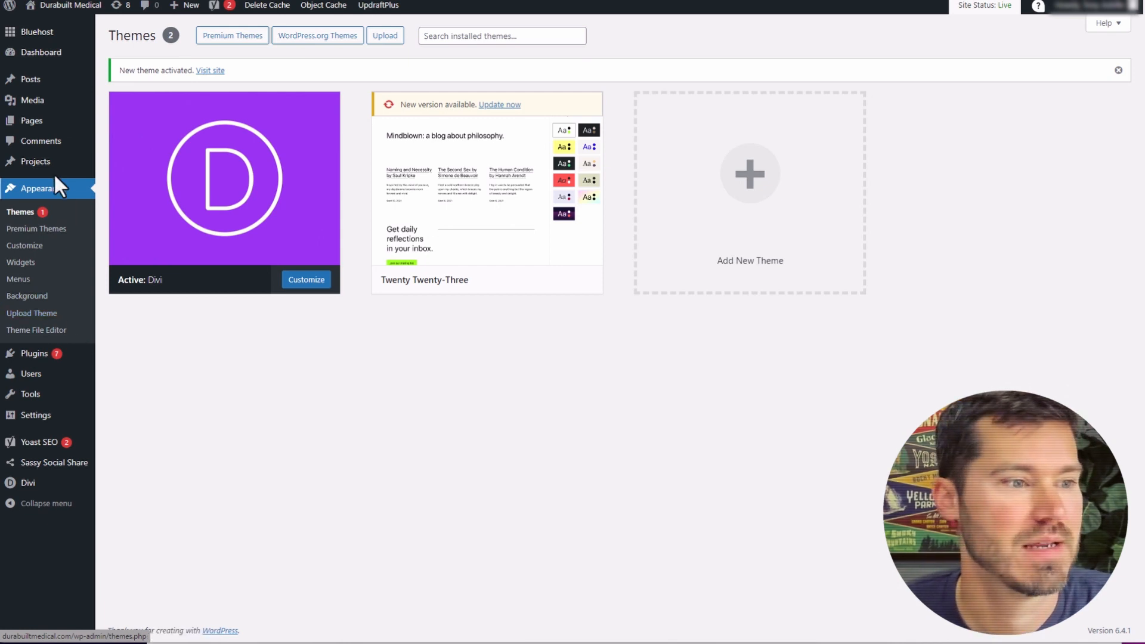
mouse_move(43, 38)
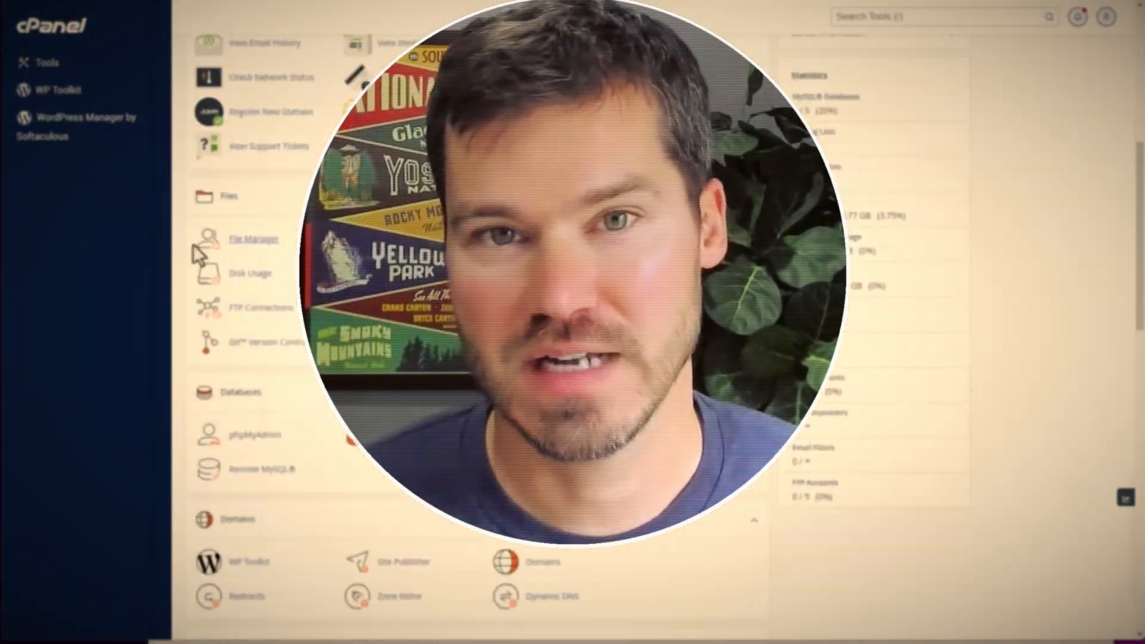
scroll(269, 409, down, 1)
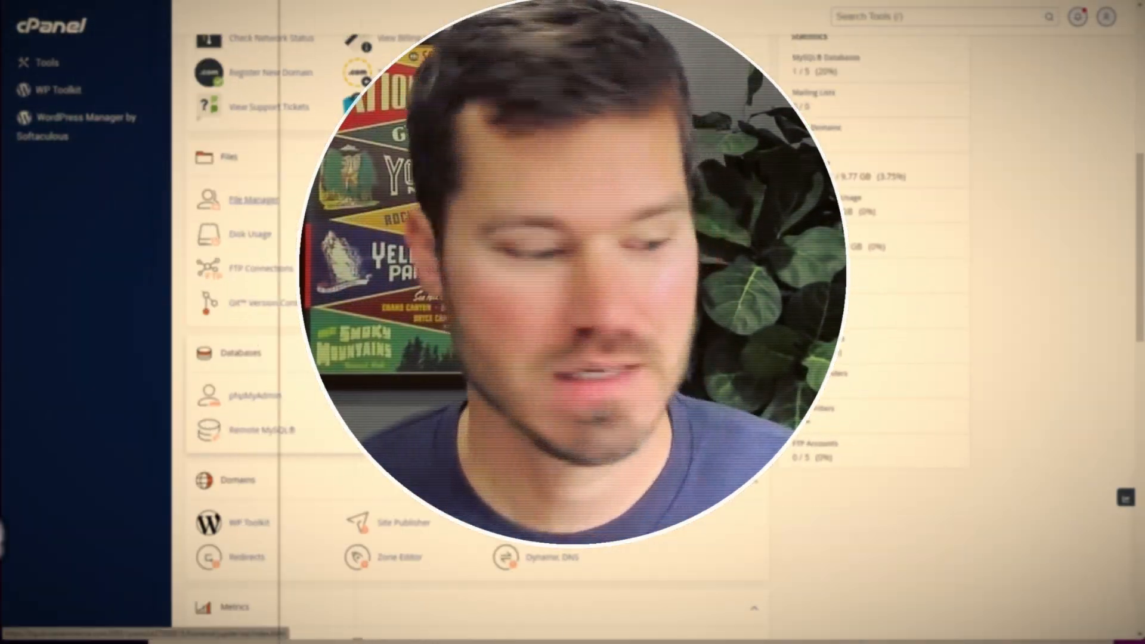